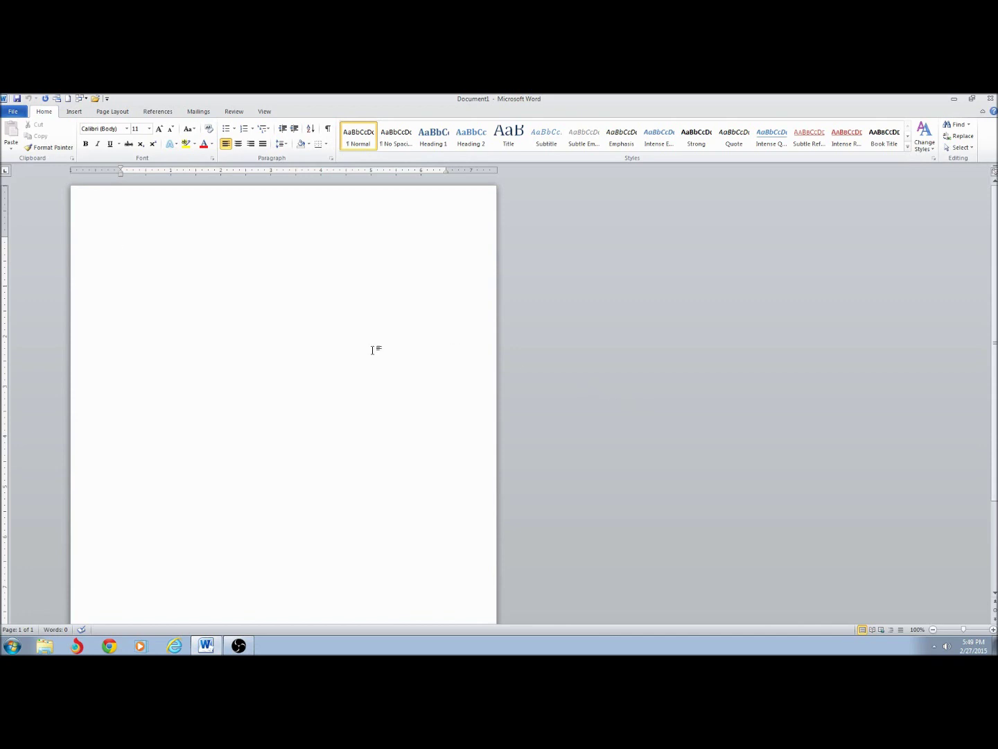
# Open the Services console from the Control Panel's Administrative Tools and maximize its window
pyautogui.press('super')
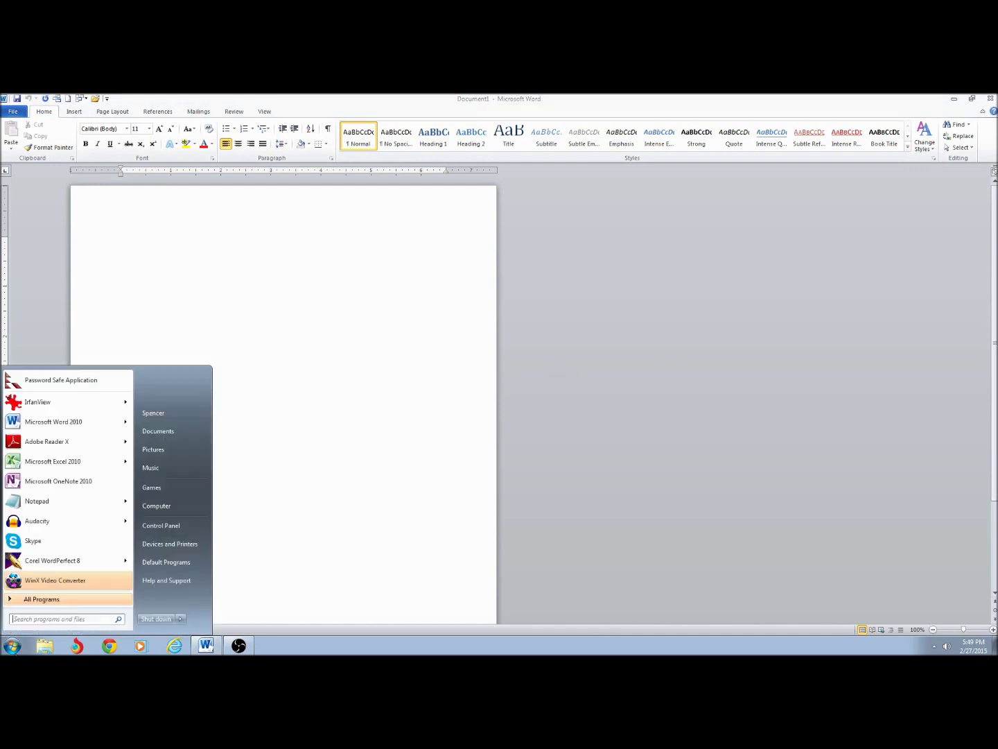
pyautogui.click(174, 528)
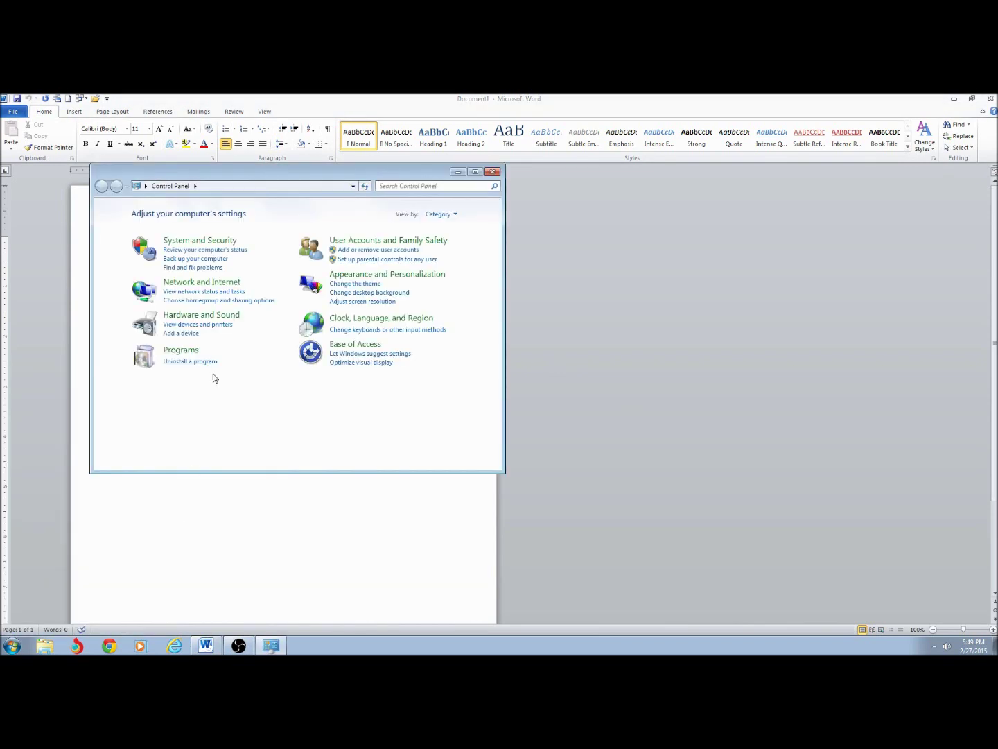
pyautogui.click(211, 240)
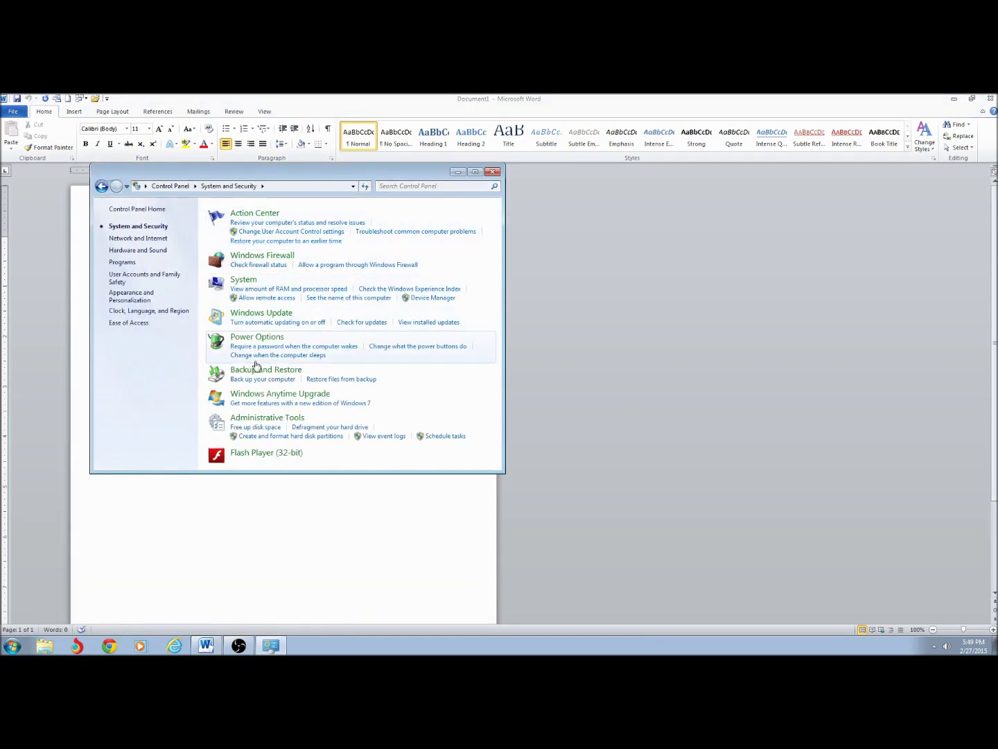
pyautogui.click(241, 417)
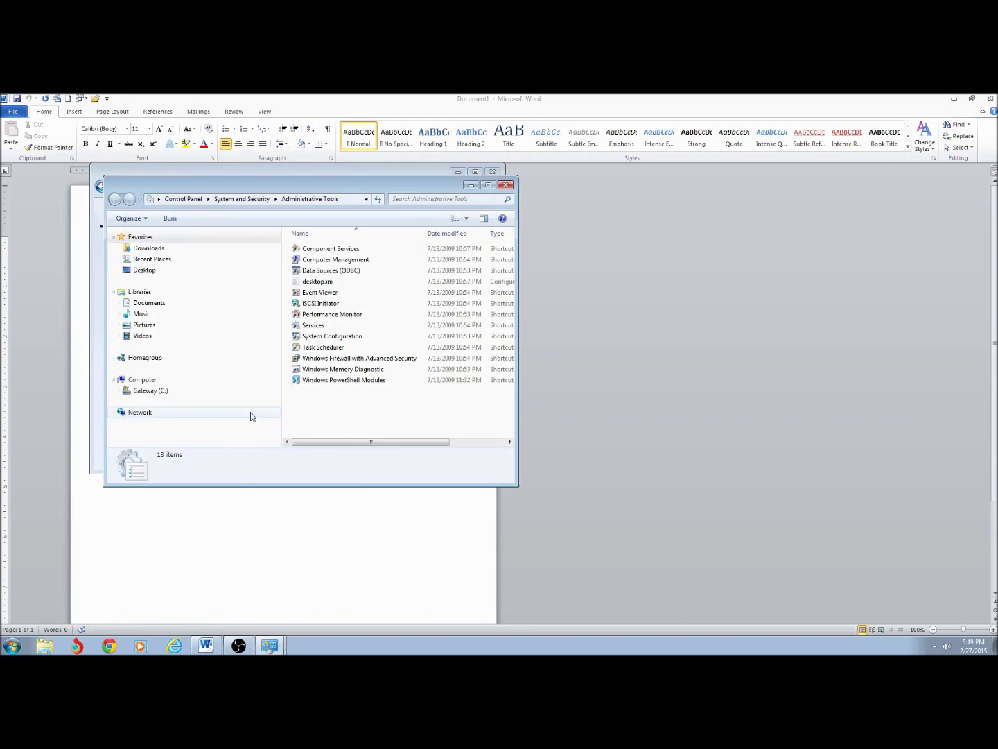
pyautogui.doubleClick(313, 325)
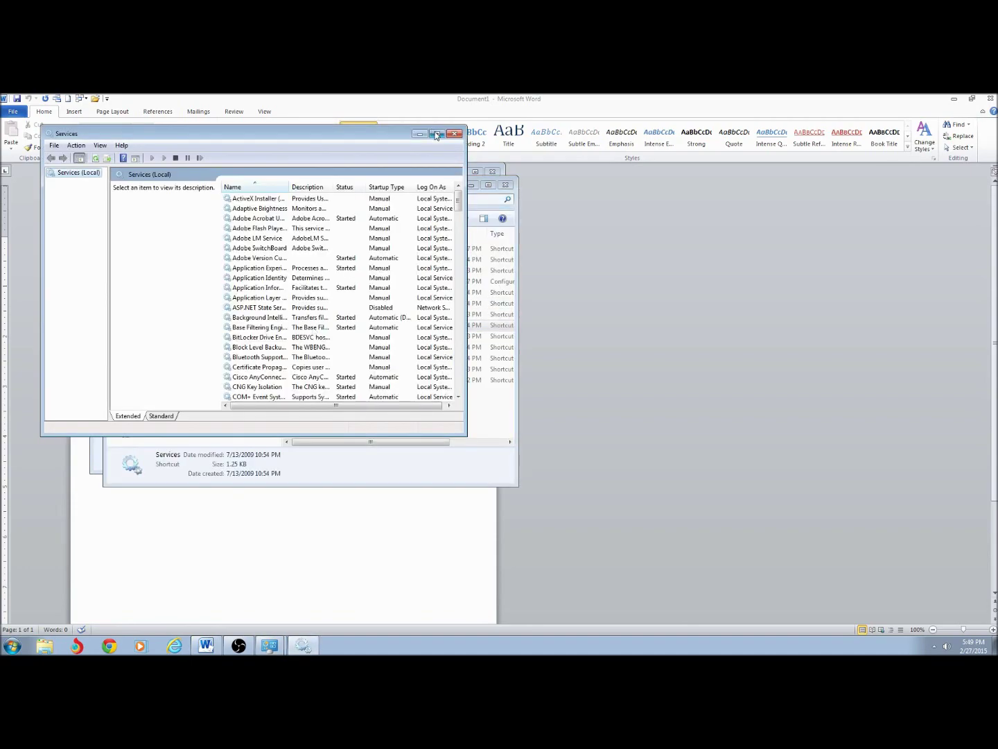
pyautogui.click(437, 133)
# Stop the Windows Time service
pyautogui.moveTo(996, 180); pyautogui.dragTo(971, 508)
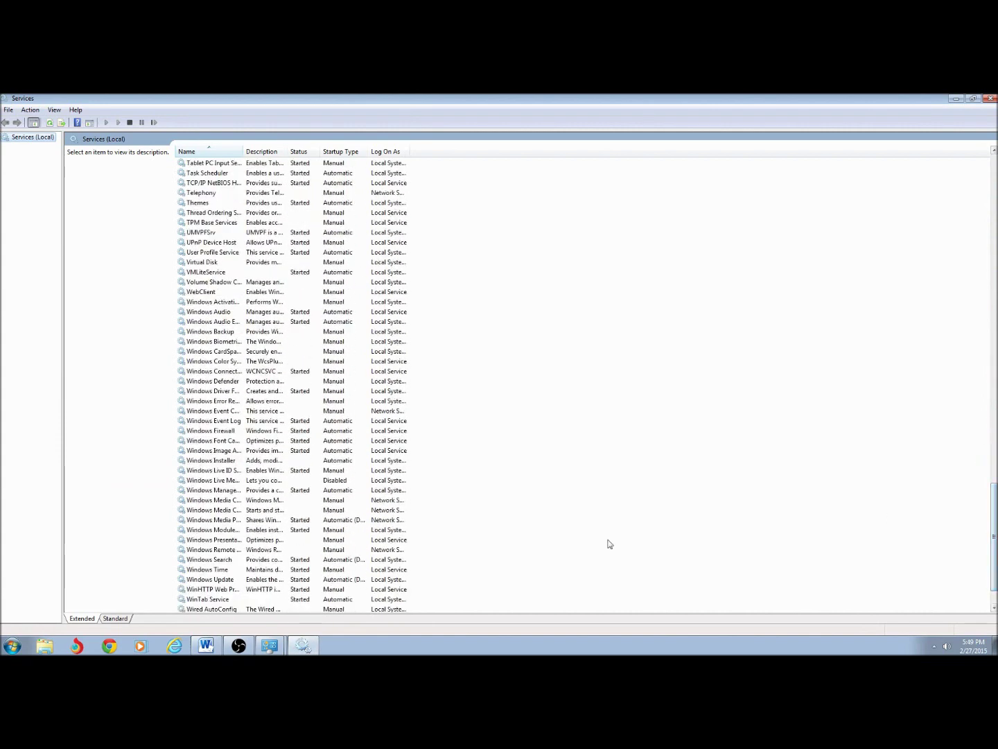
pyautogui.click(219, 568)
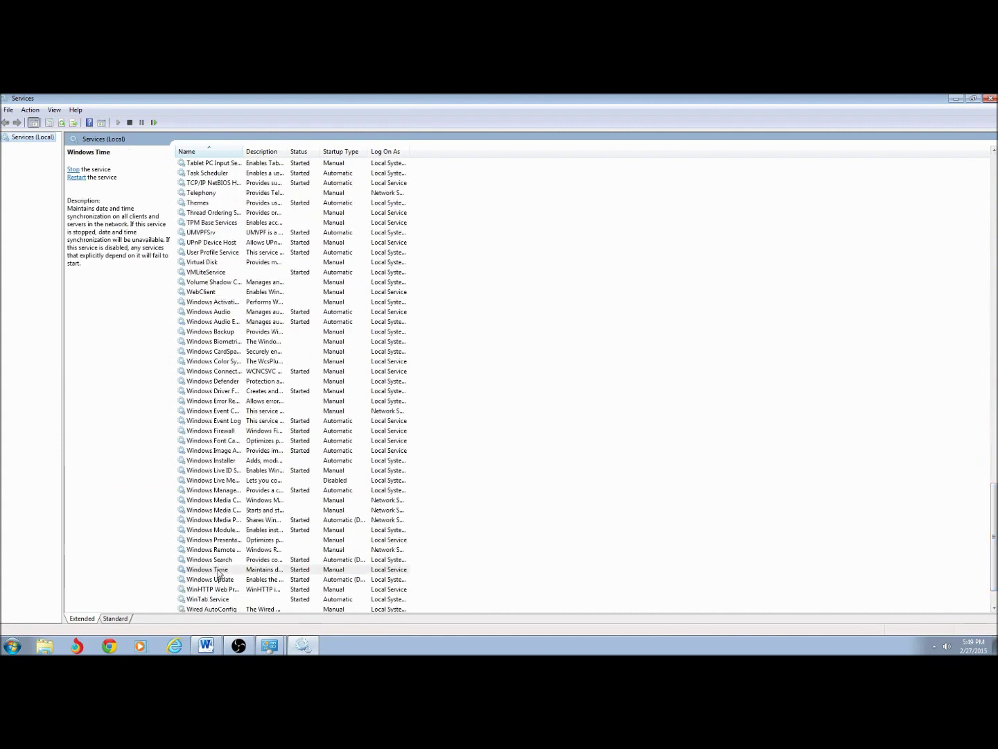
pyautogui.rightClick(218, 569)
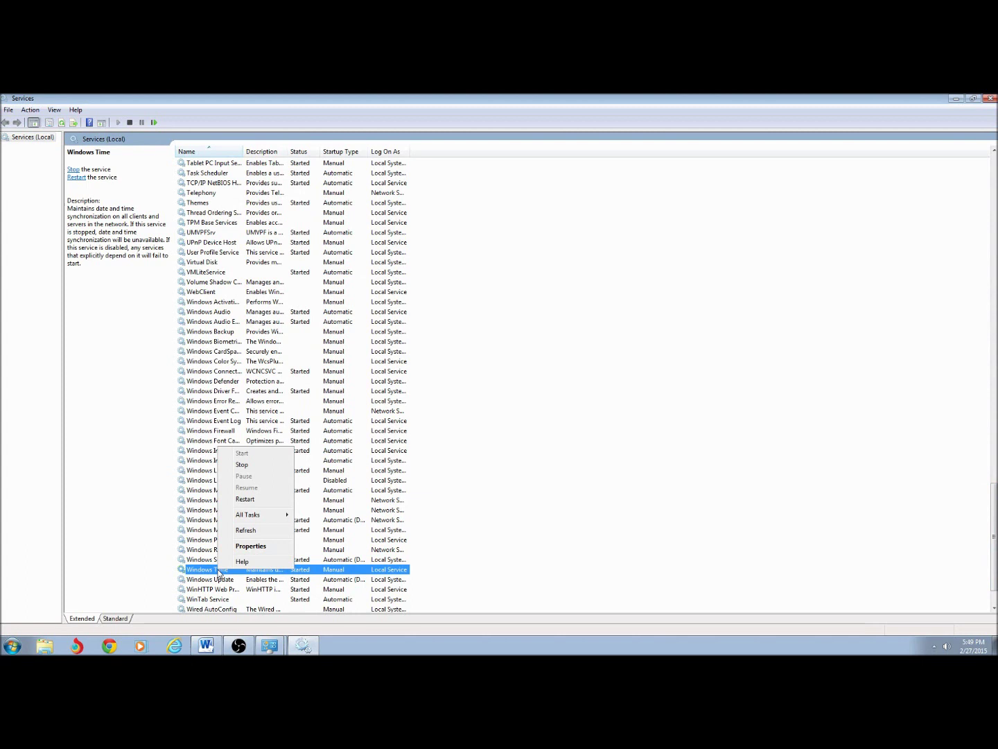
pyautogui.click(242, 464)
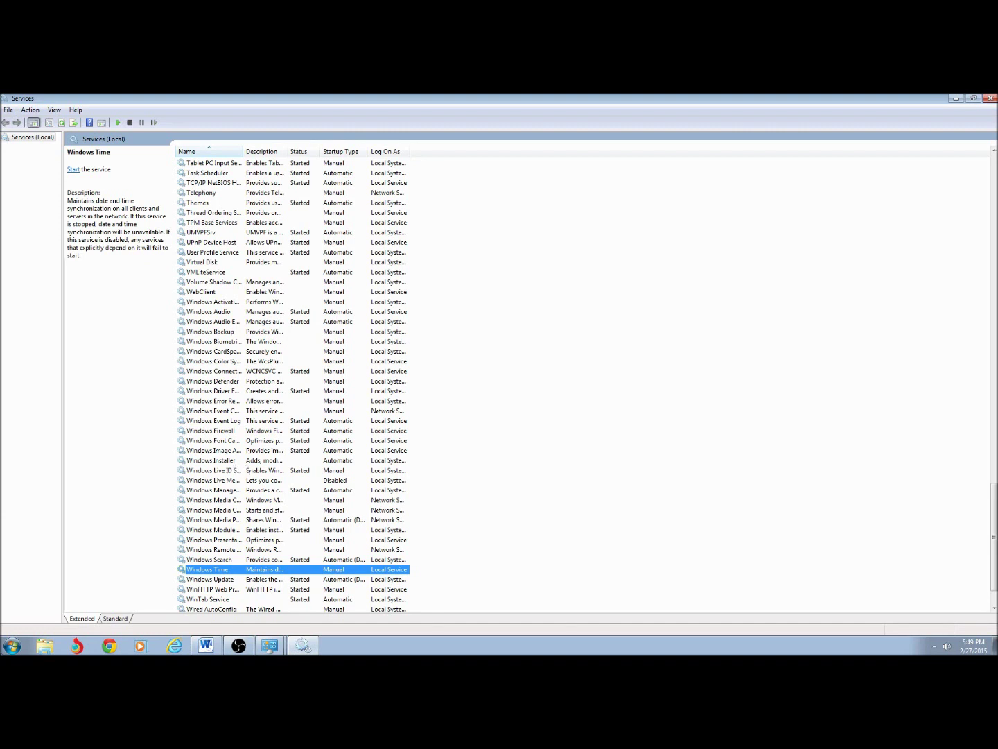
# Launch the Registry Editor (regedit) with administrator approval and maximize its window
pyautogui.click(13, 648)
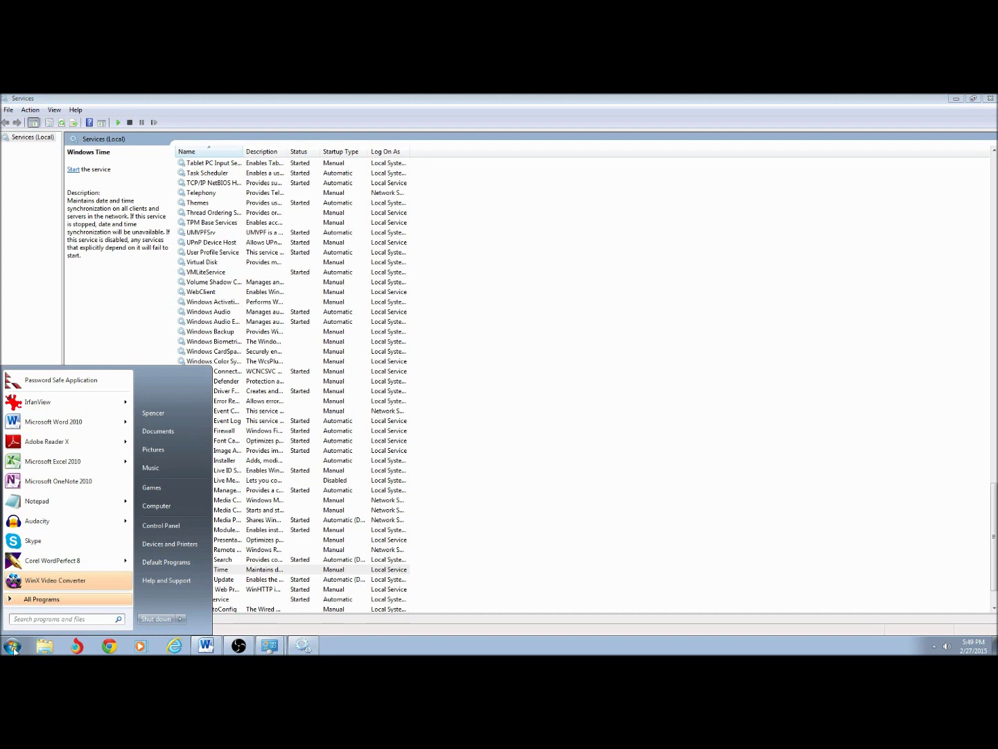
pyautogui.write('regedit')
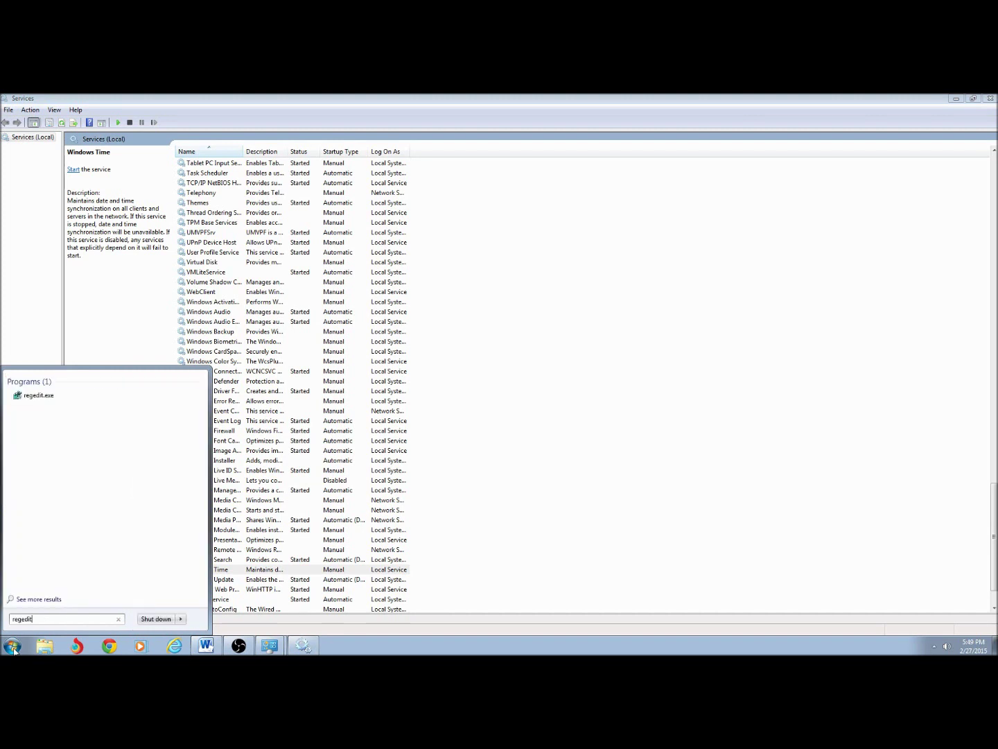
pyautogui.press('Return')
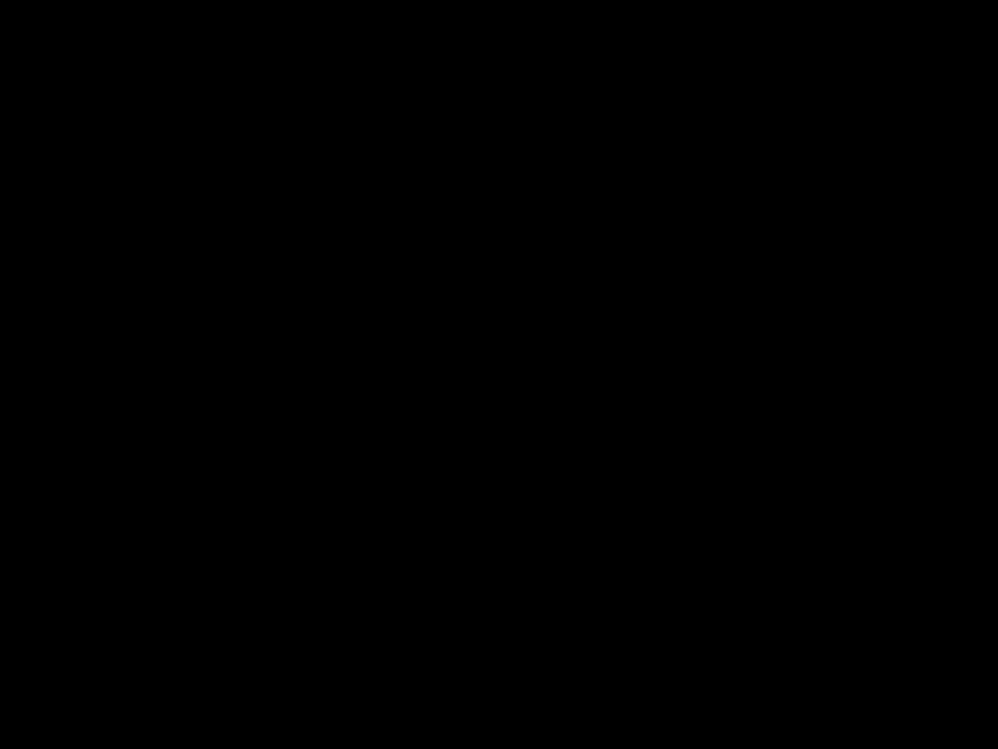
pyautogui.hotkey('alt', 'y')
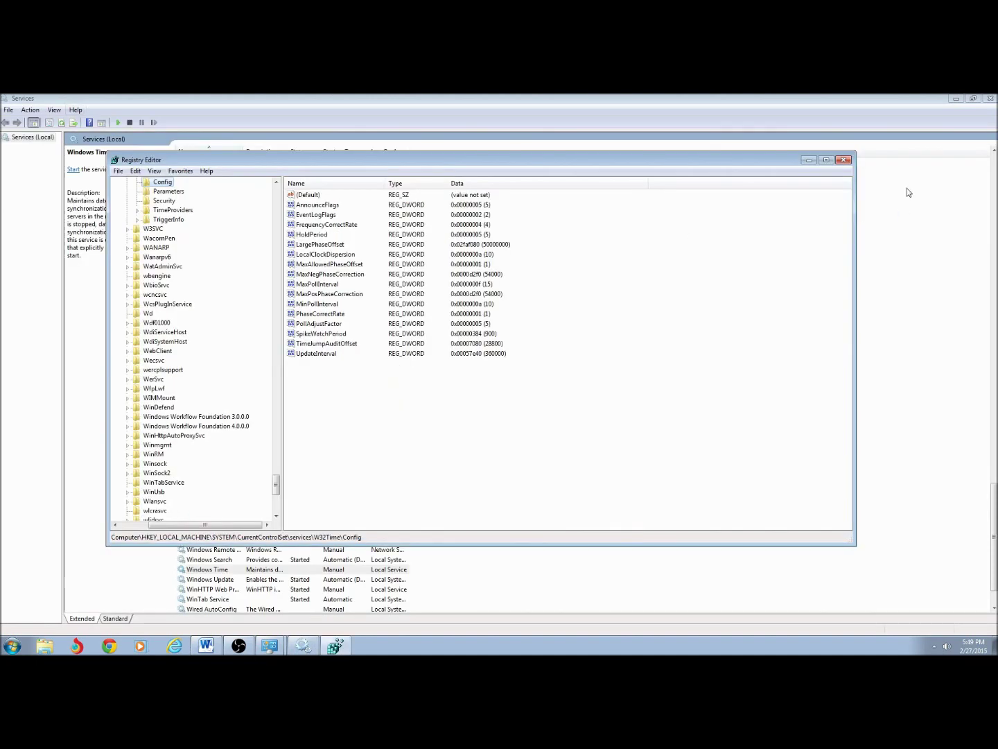
pyautogui.click(826, 160)
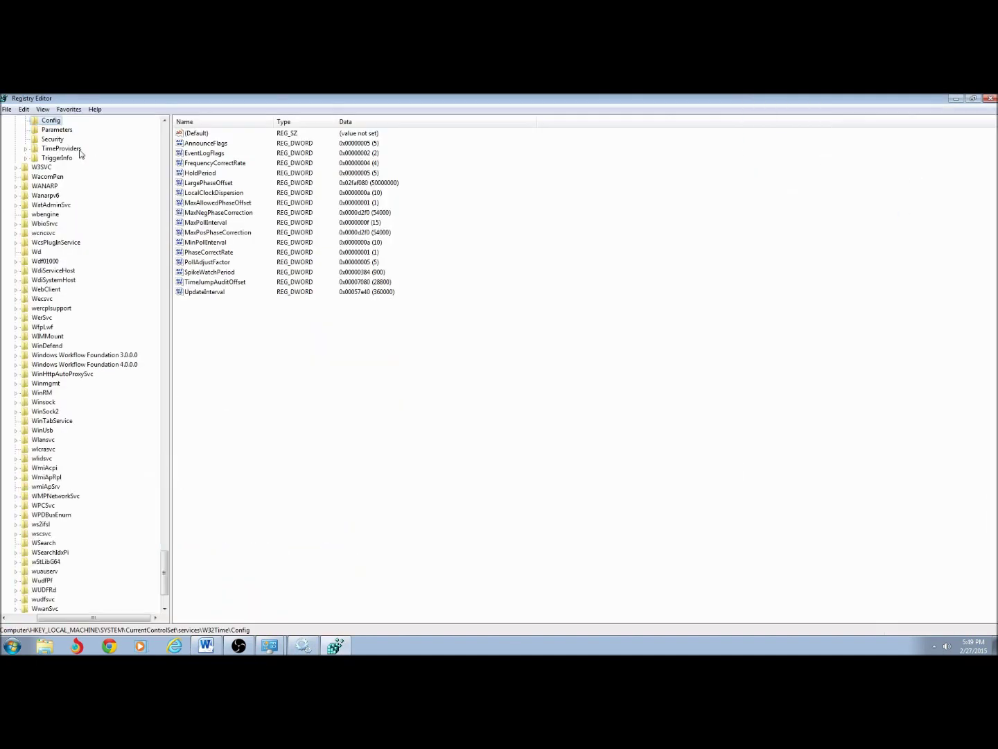
# Collapse the SYSTEM key and the HKEY_LOCAL_MACHINE branch in the registry tree
pyautogui.click(165, 137)
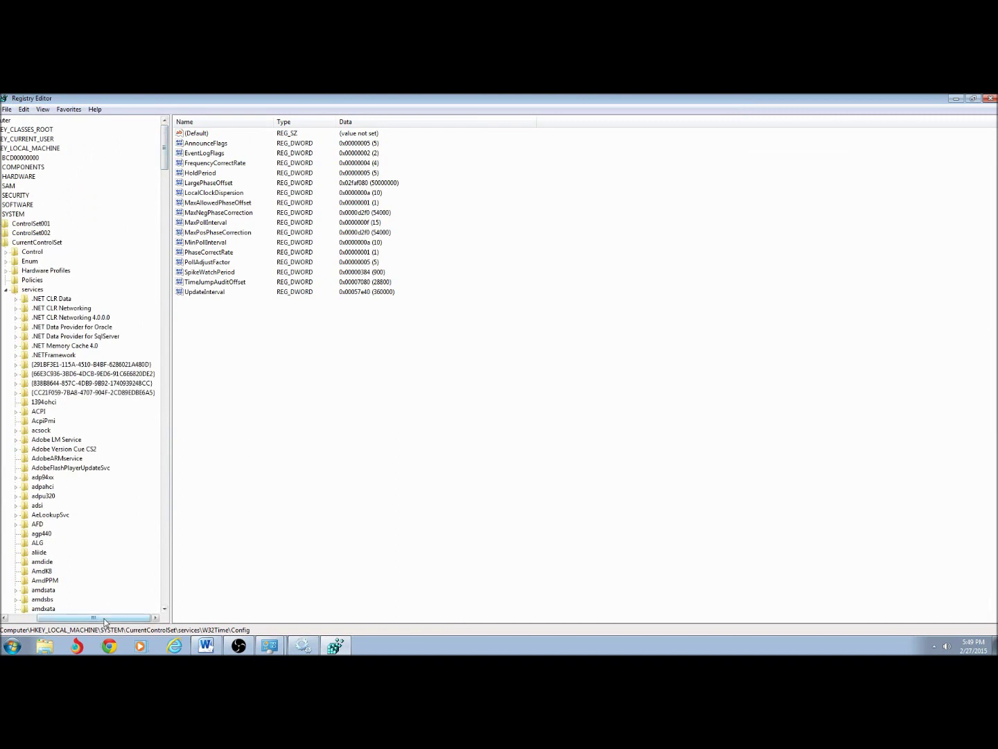
pyautogui.moveTo(100, 618); pyautogui.dragTo(15, 621)
pyautogui.click(25, 214)
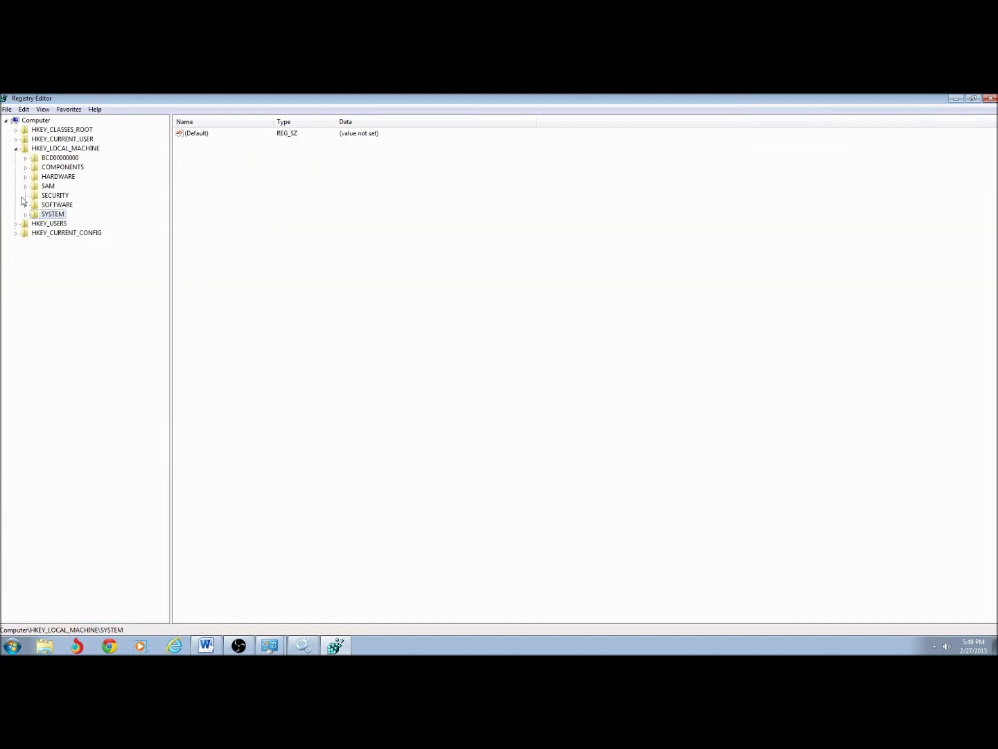
pyautogui.click(16, 149)
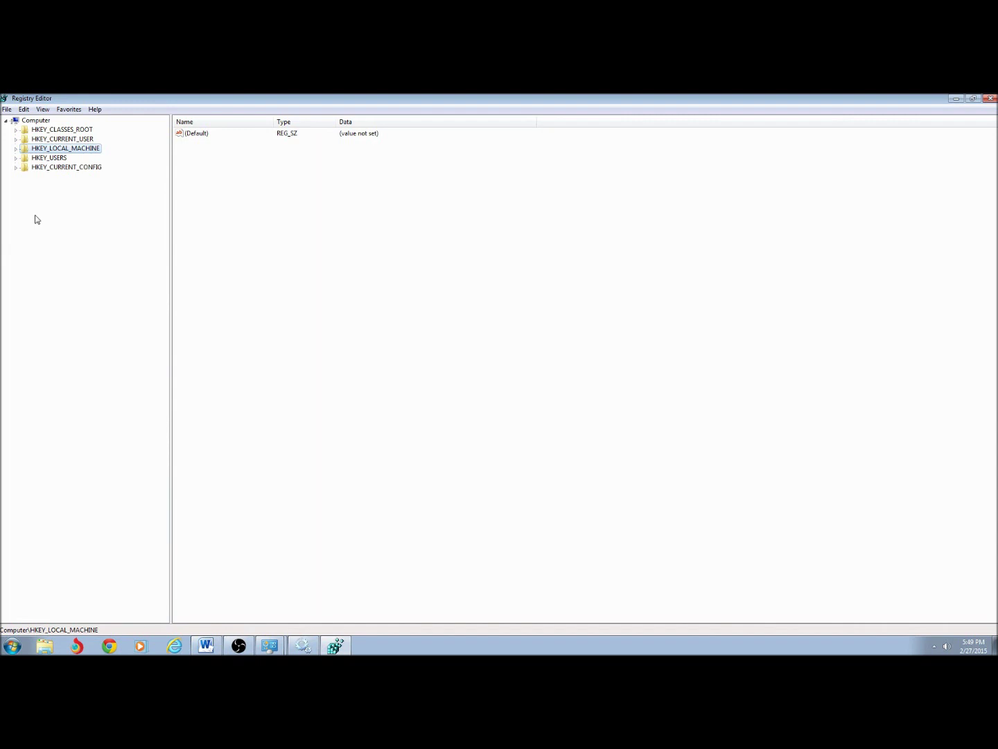
# Expand the registry tree down to HKEY_LOCAL_MACHINE\SYSTEM\CurrentControlSet\services
pyautogui.click(16, 149)
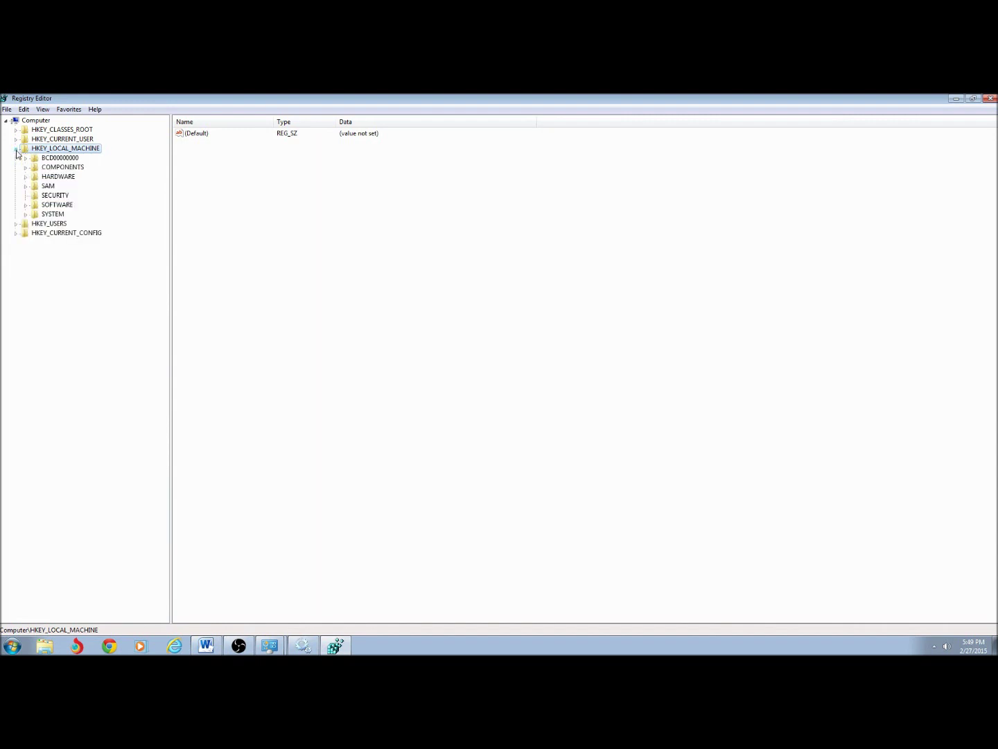
pyautogui.click(26, 214)
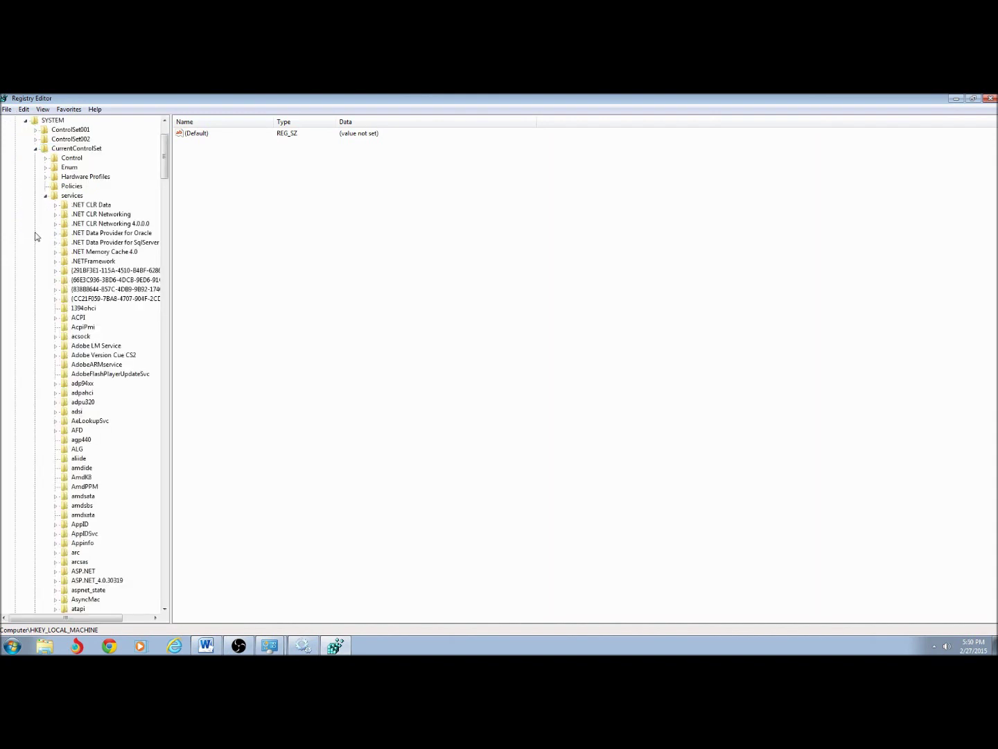
pyautogui.click(45, 196)
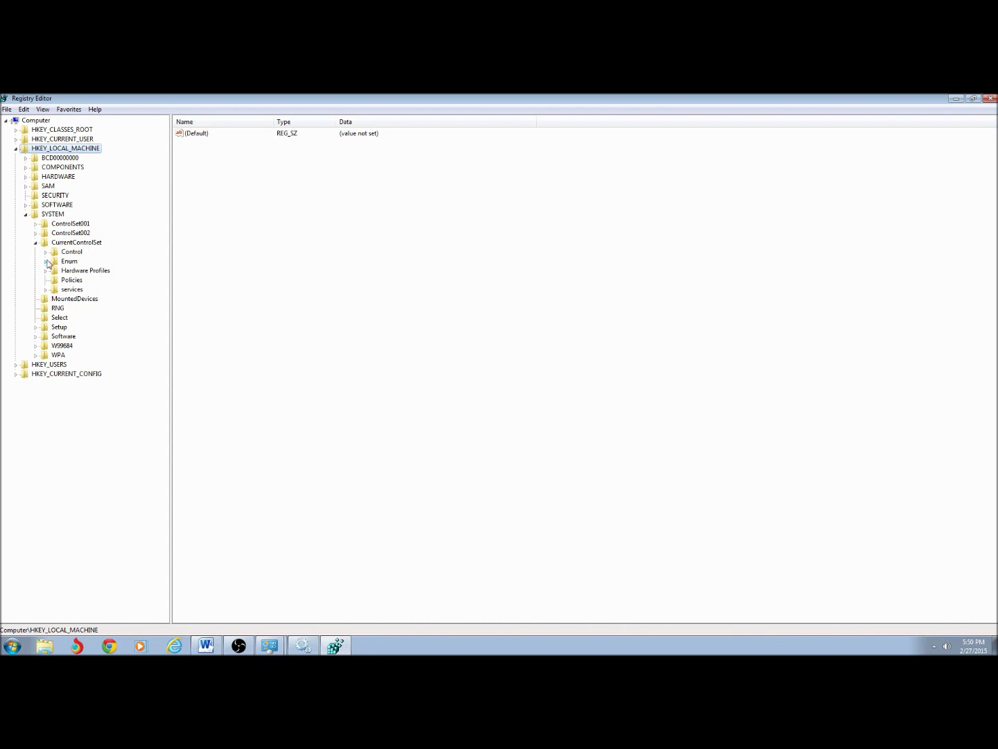
pyautogui.click(46, 289)
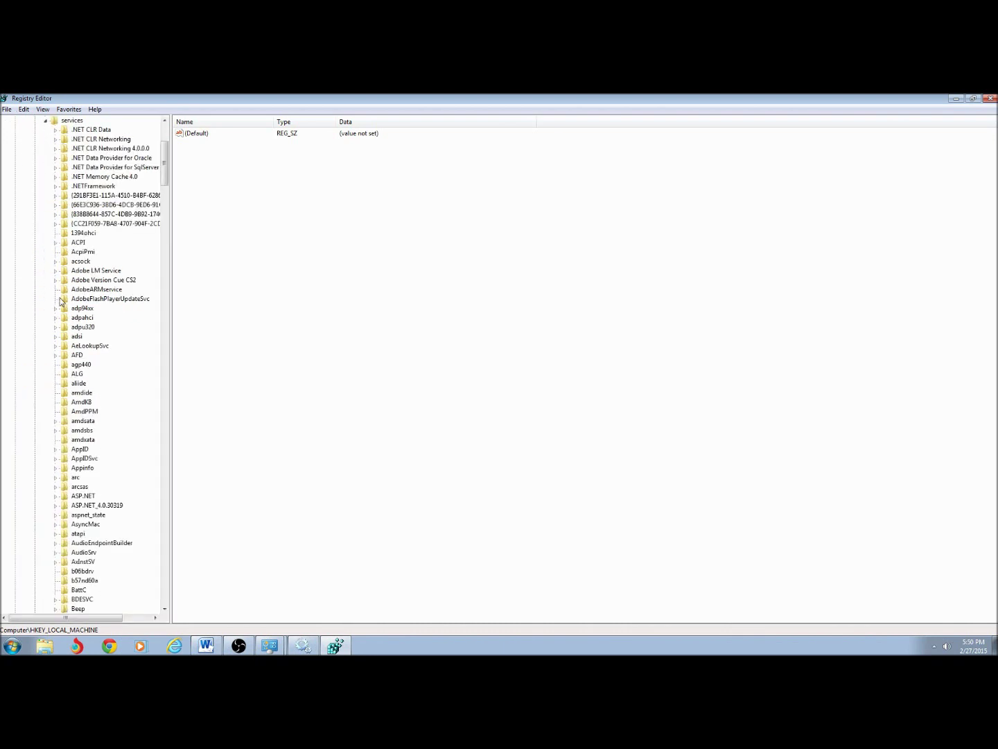
# Open the NtpServer key under W32Time\TimeProviders in the services branch
pyautogui.scroll(-5, 55, 296)
pyautogui.scroll(-20, 61, 299)
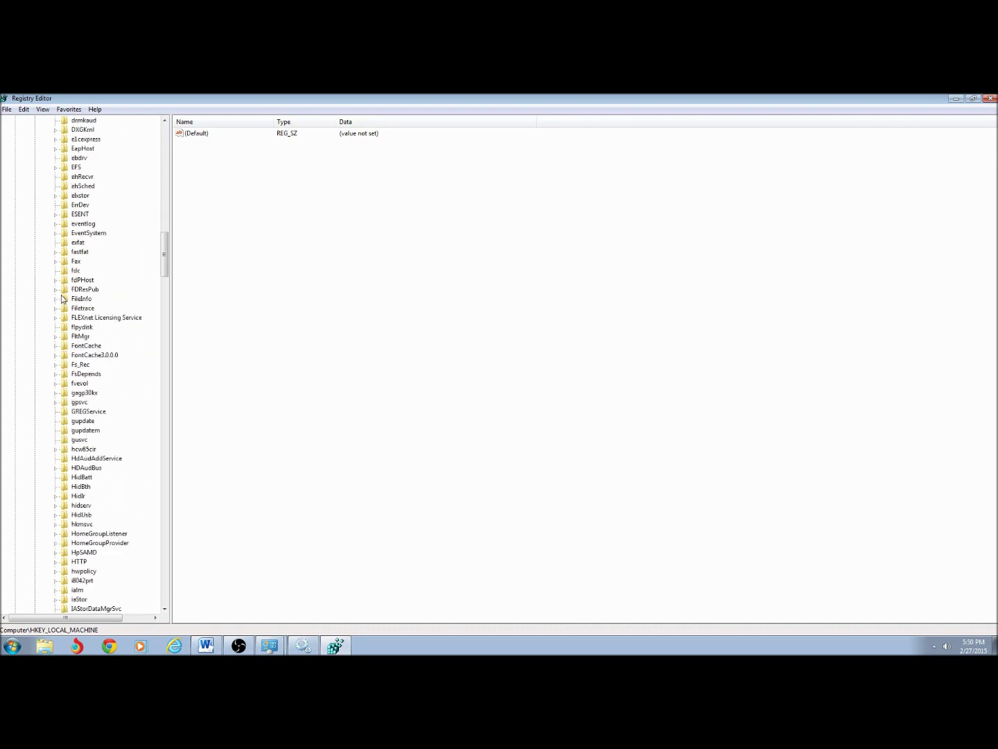
pyautogui.moveTo(166, 305); pyautogui.dragTo(146, 525)
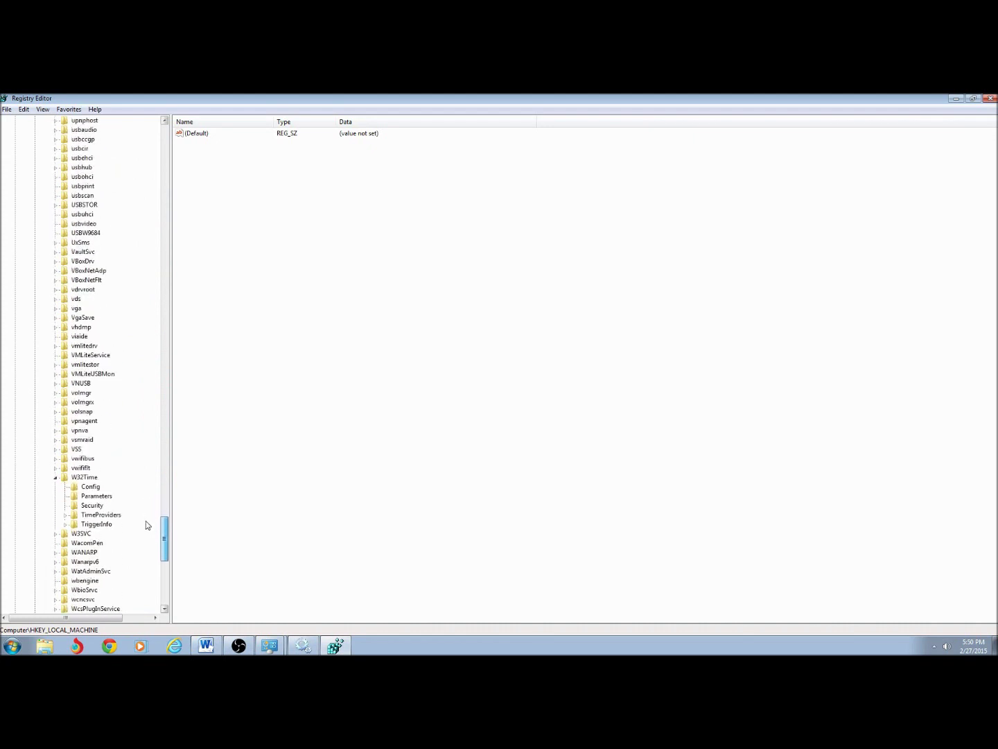
pyautogui.click(56, 477)
pyautogui.click(56, 478)
pyautogui.click(65, 515)
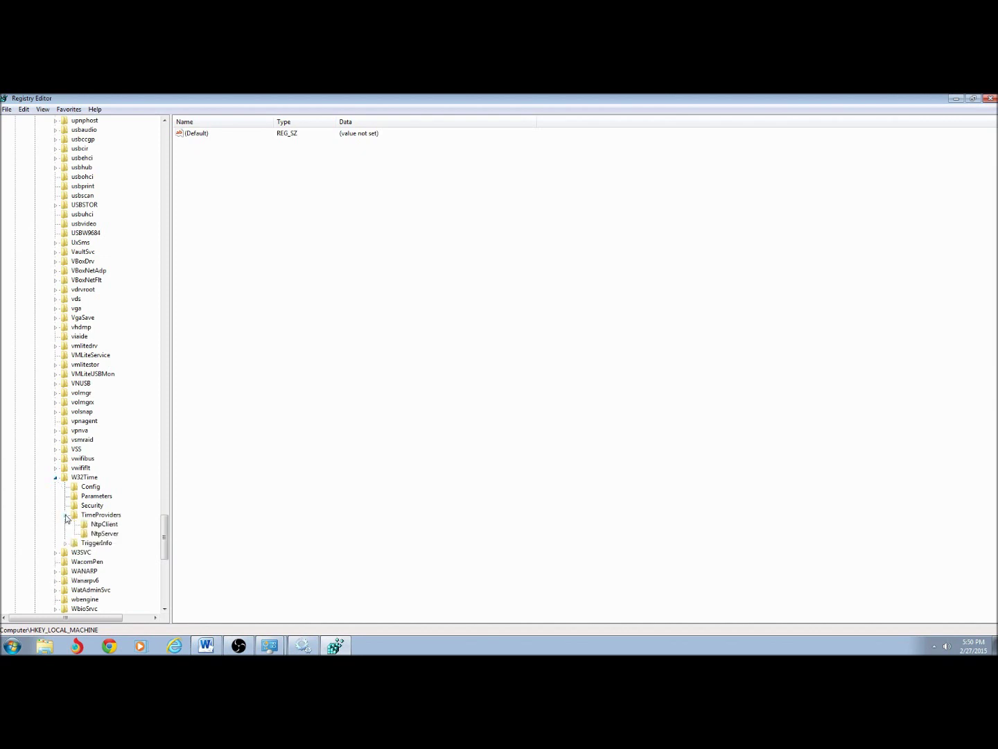
pyautogui.click(105, 534)
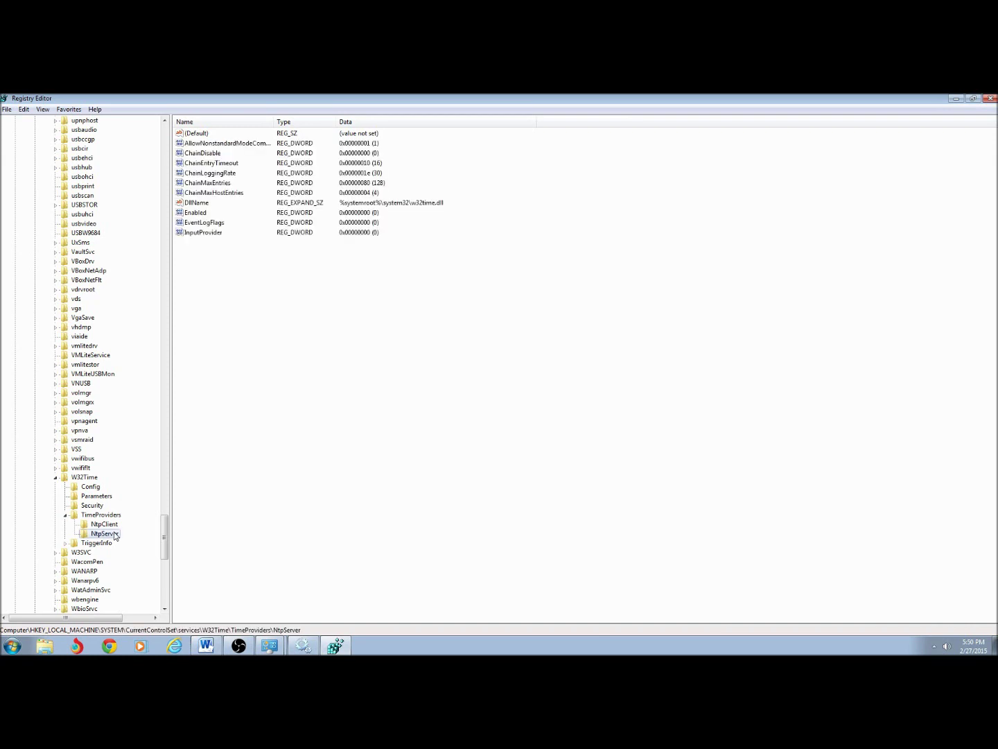
# Set the Enabled value of the NtpServer key to 1
pyautogui.doubleClick(196, 213)
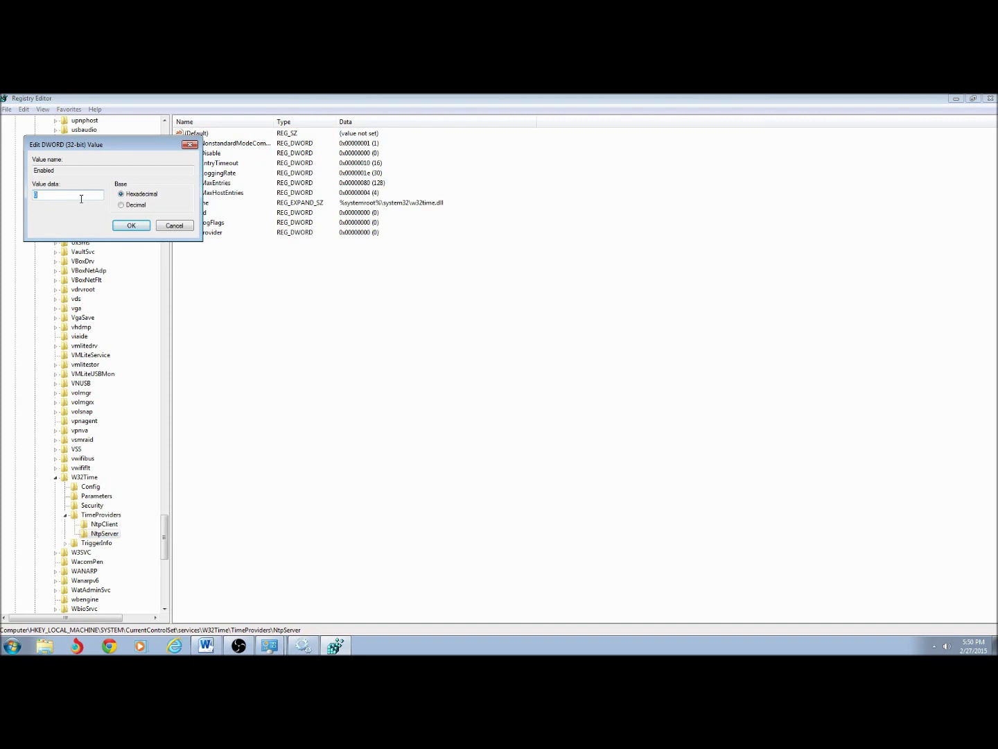
pyautogui.write('1')
pyautogui.click(134, 226)
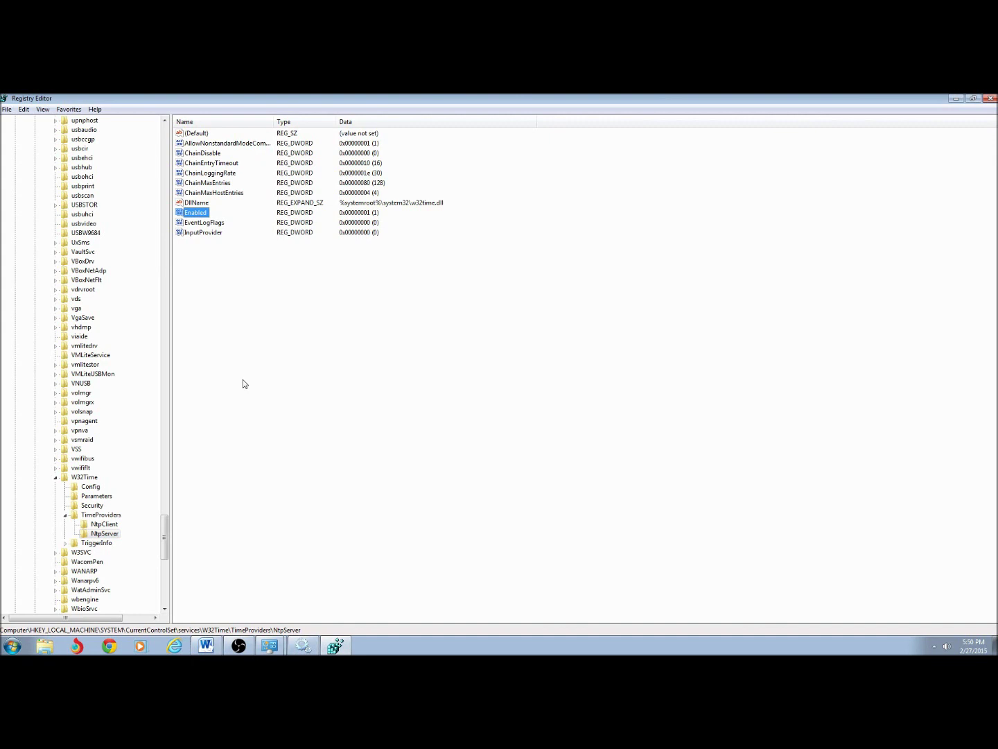
# Set the AnnounceFlags value in the W32Time Config key to 5
pyautogui.click(91, 487)
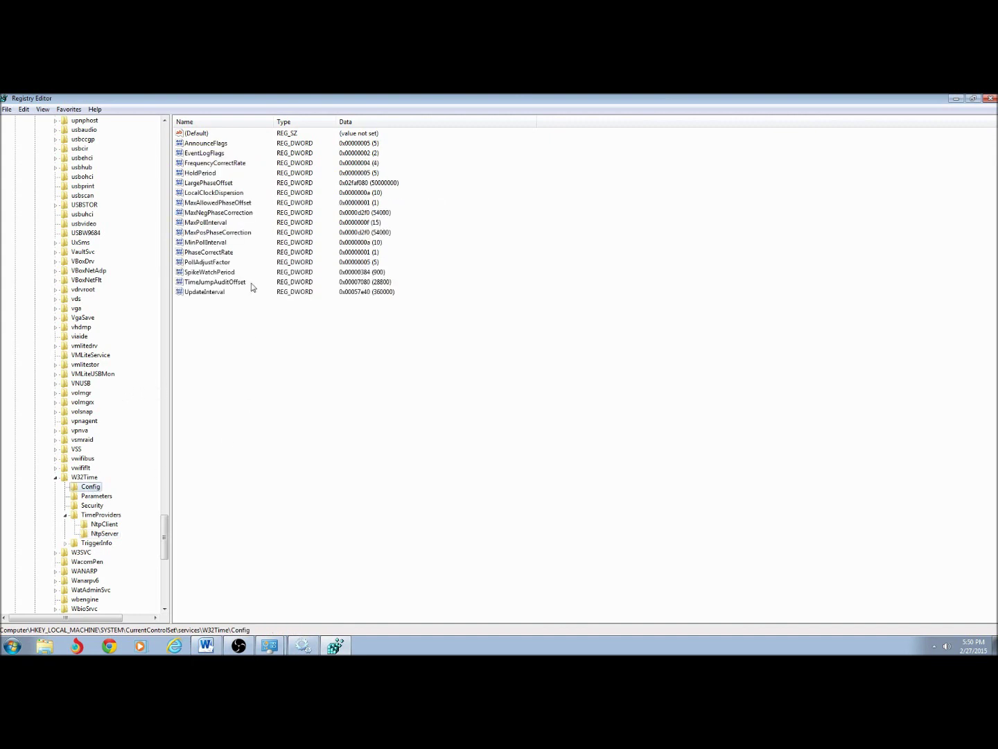
pyautogui.doubleClick(219, 144)
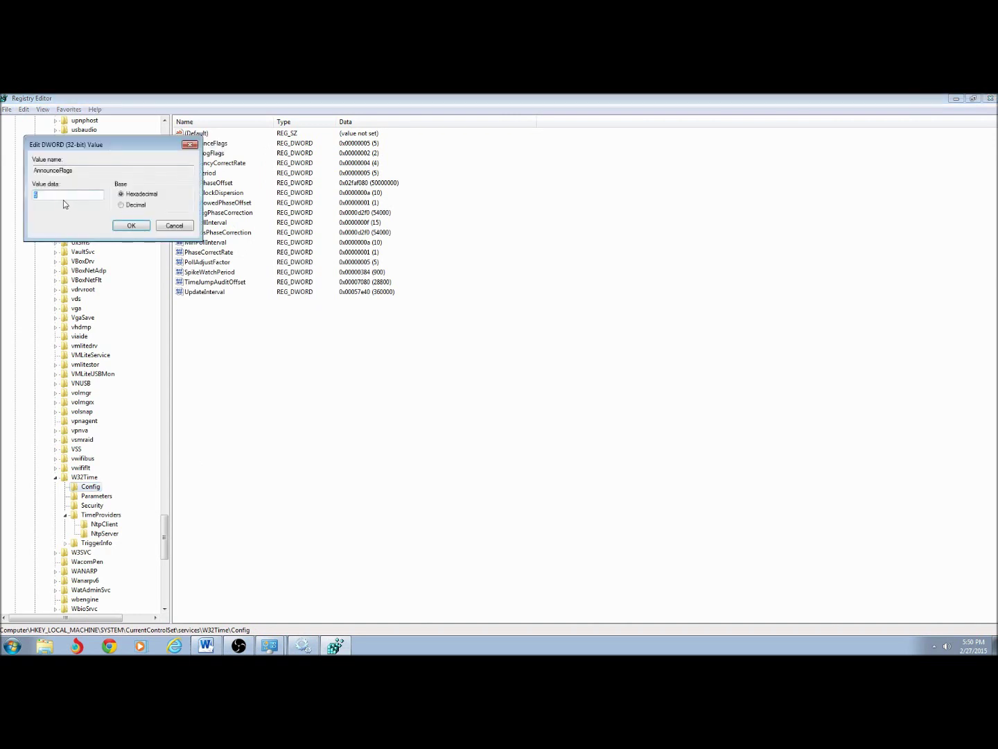
pyautogui.write('5')
pyautogui.click(132, 227)
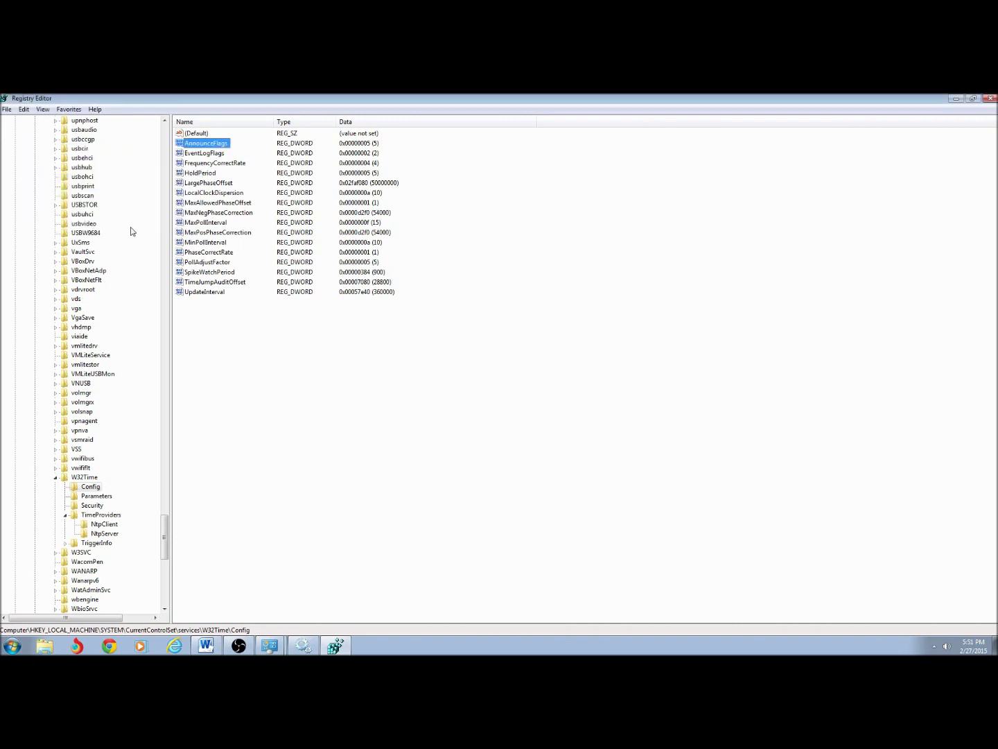
# Close the Registry Editor, Services and Administrative Tools windows
pyautogui.click(990, 98)
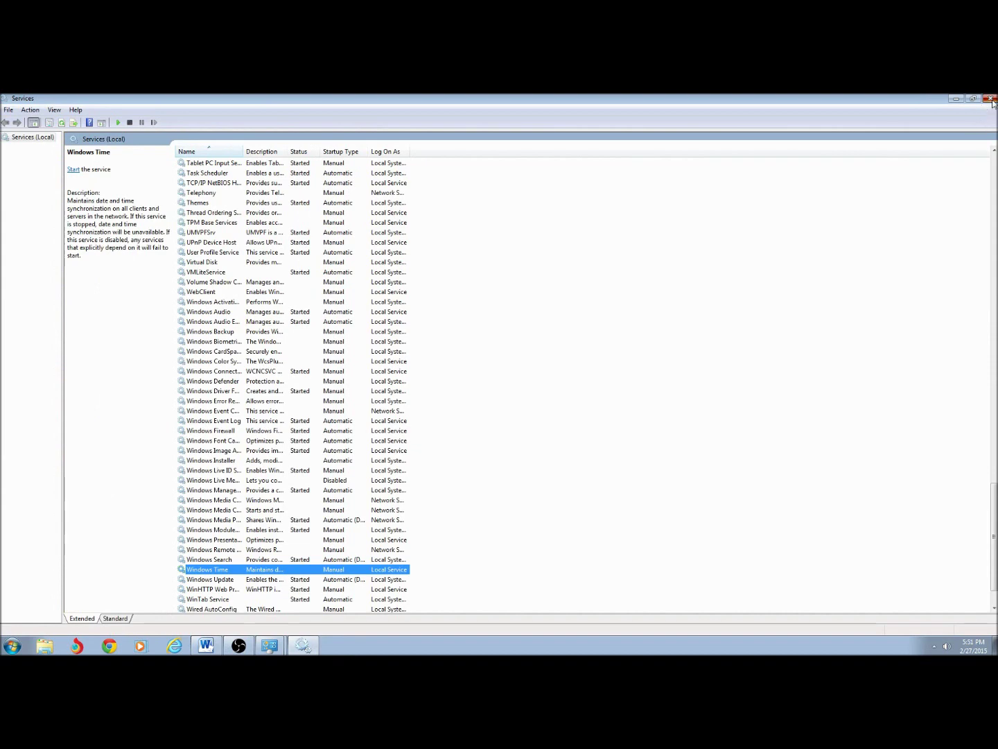
pyautogui.click(989, 99)
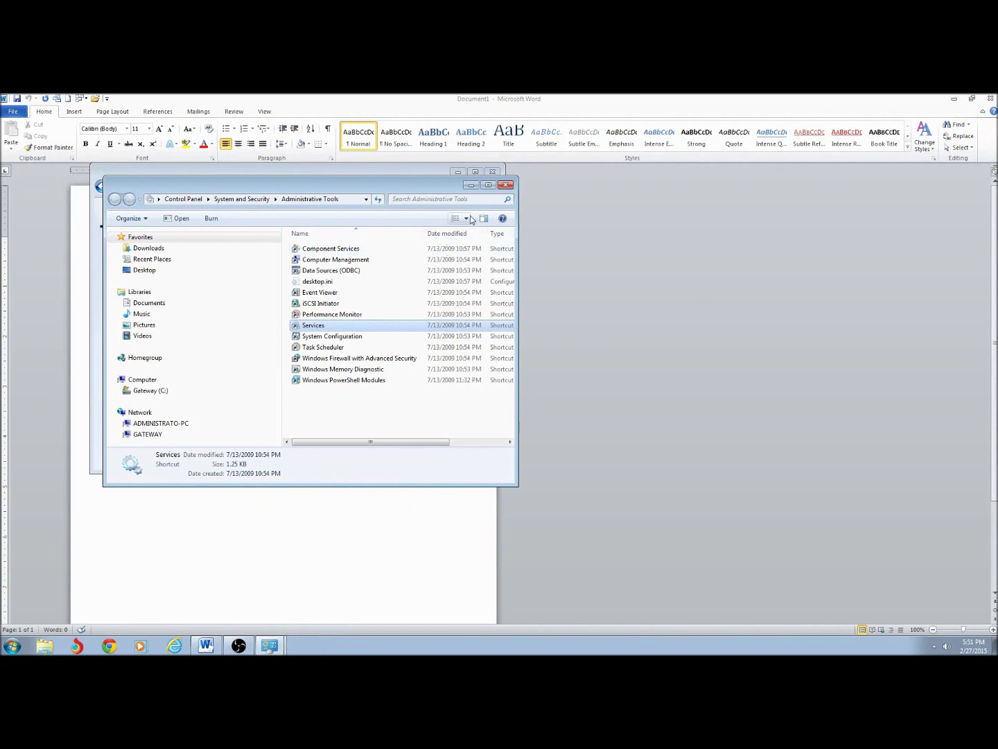
pyautogui.click(506, 183)
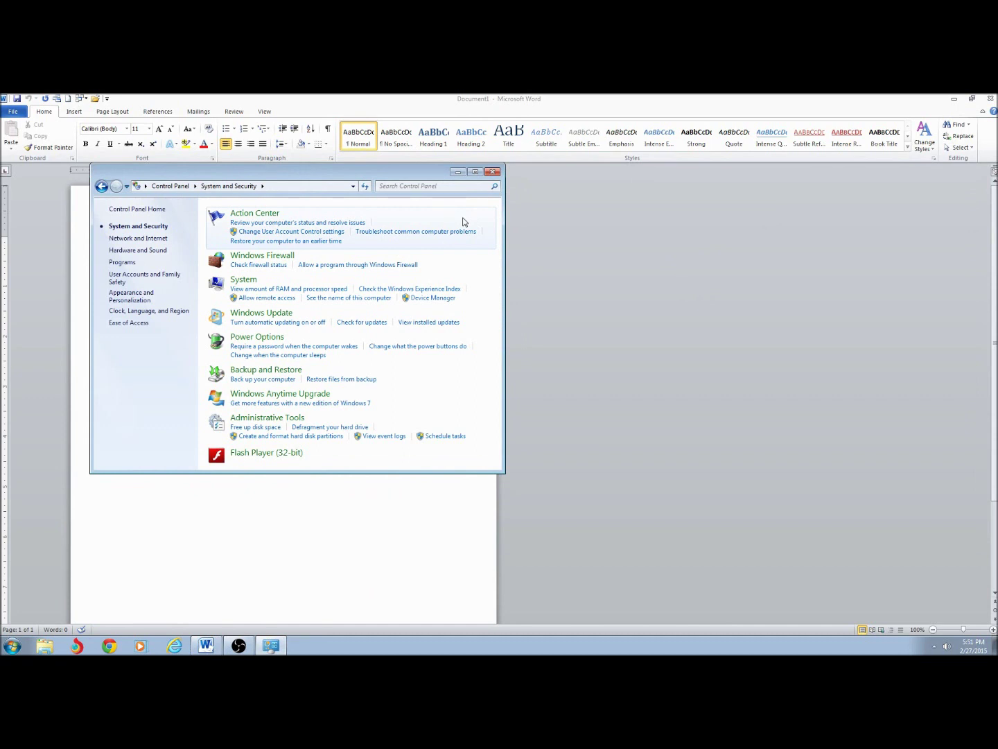
# Open the inbound rules list in the advanced settings of Windows Firewall
pyautogui.click(256, 258)
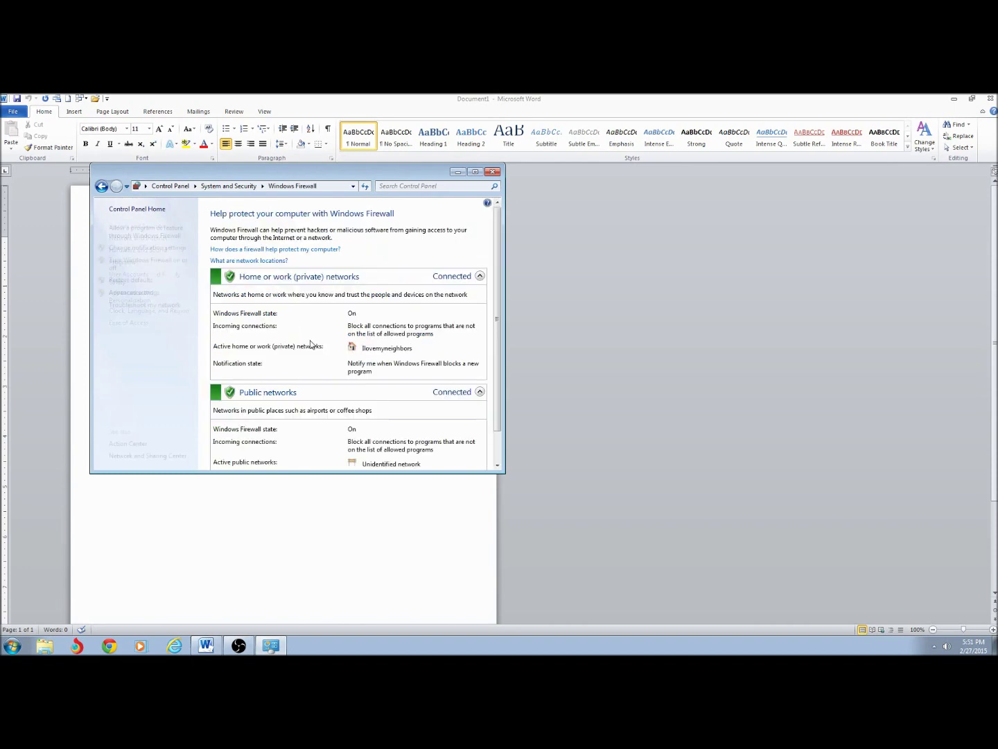
pyautogui.click(149, 293)
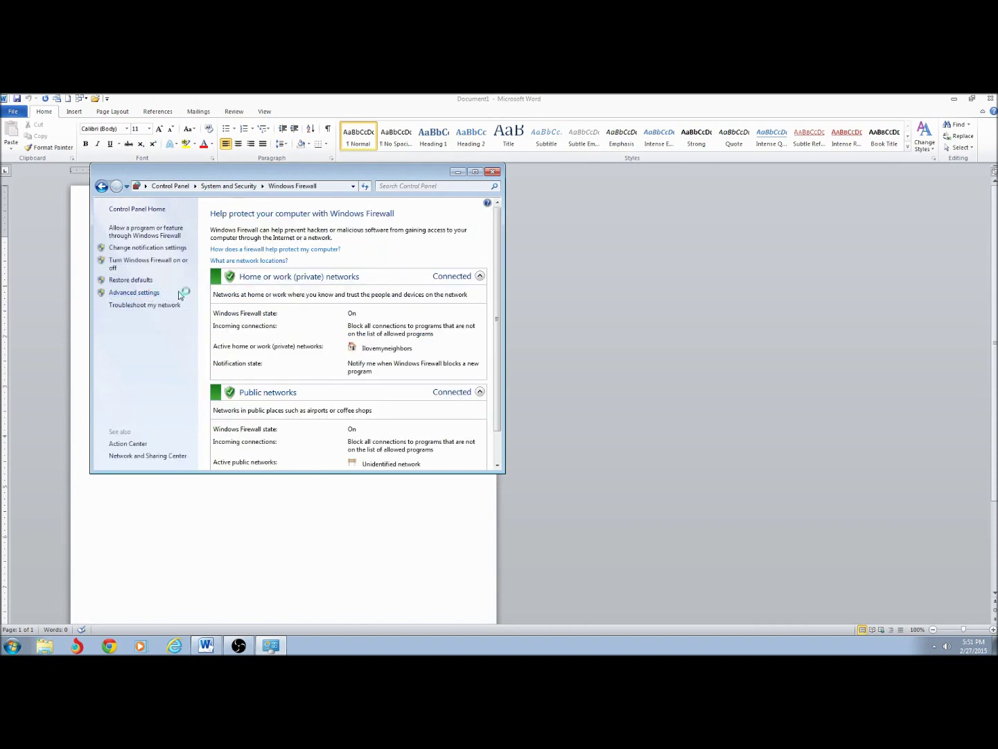
pyautogui.click(67, 164)
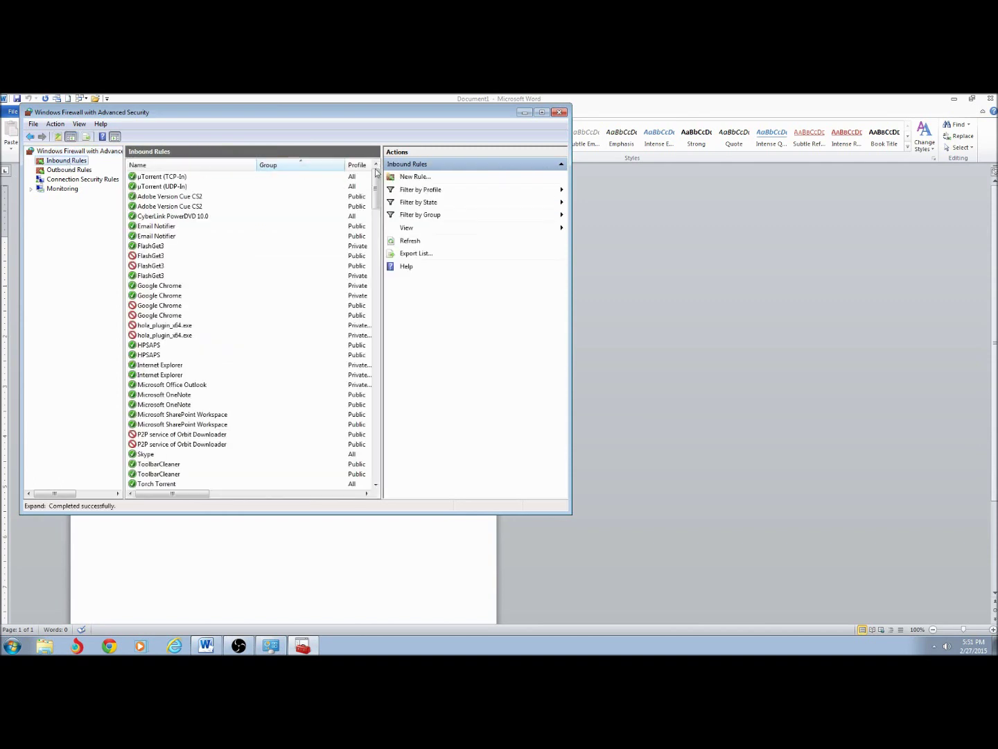
# Start a new inbound port rule that applies to UDP on specific local port 123
pyautogui.click(416, 177)
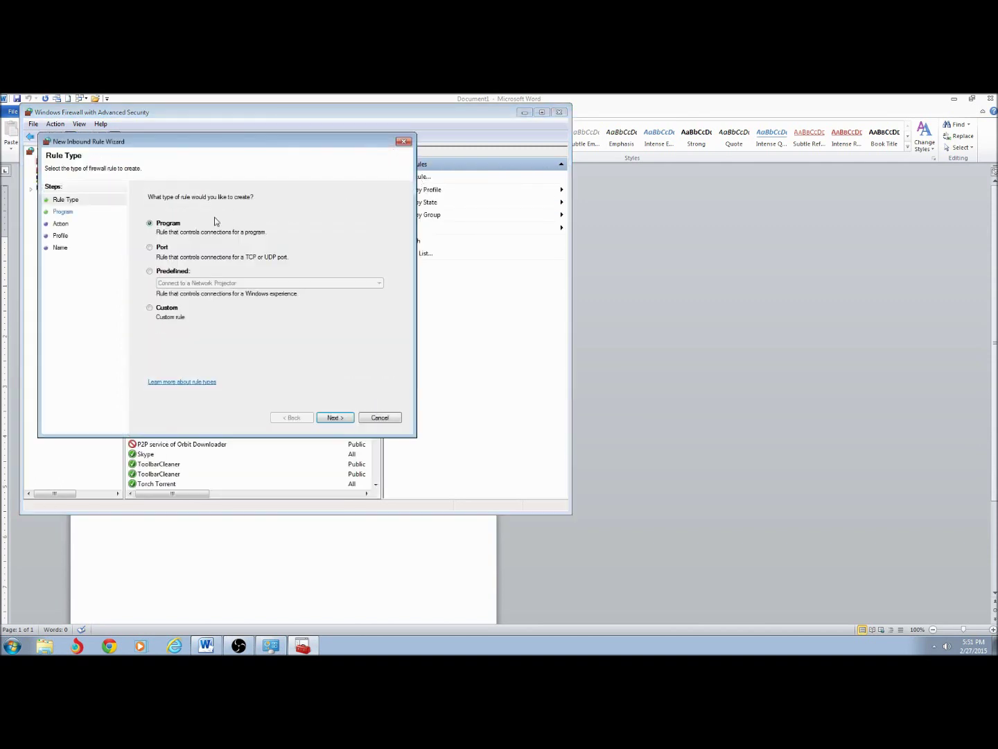
pyautogui.click(154, 249)
pyautogui.click(339, 417)
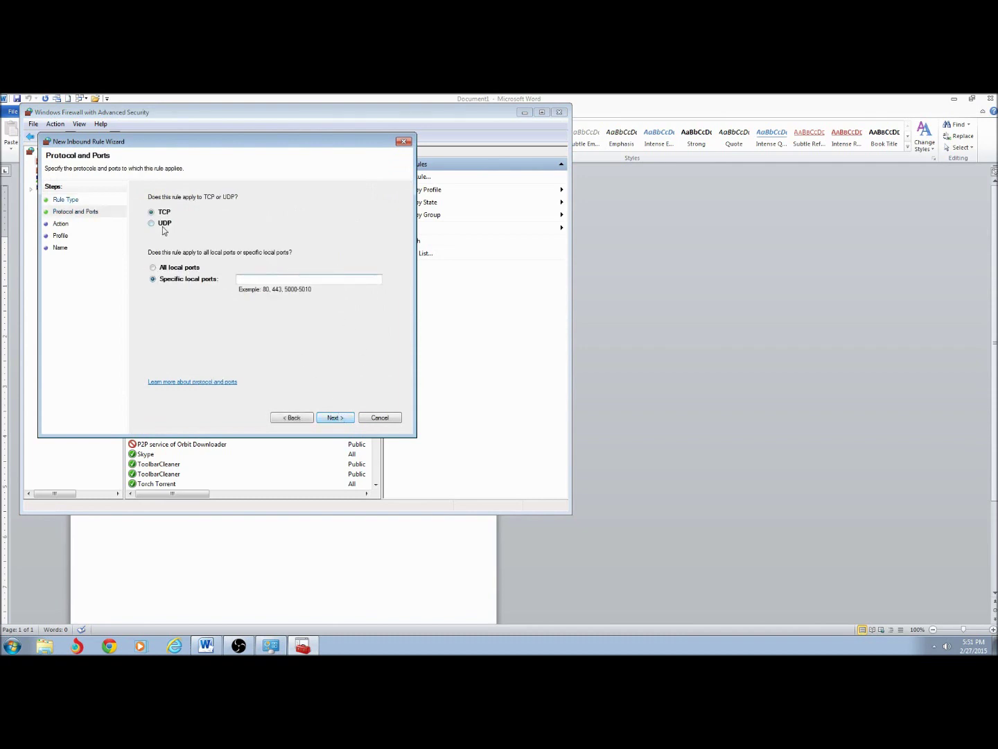
pyautogui.click(152, 223)
pyautogui.write('123')
pyautogui.click(336, 418)
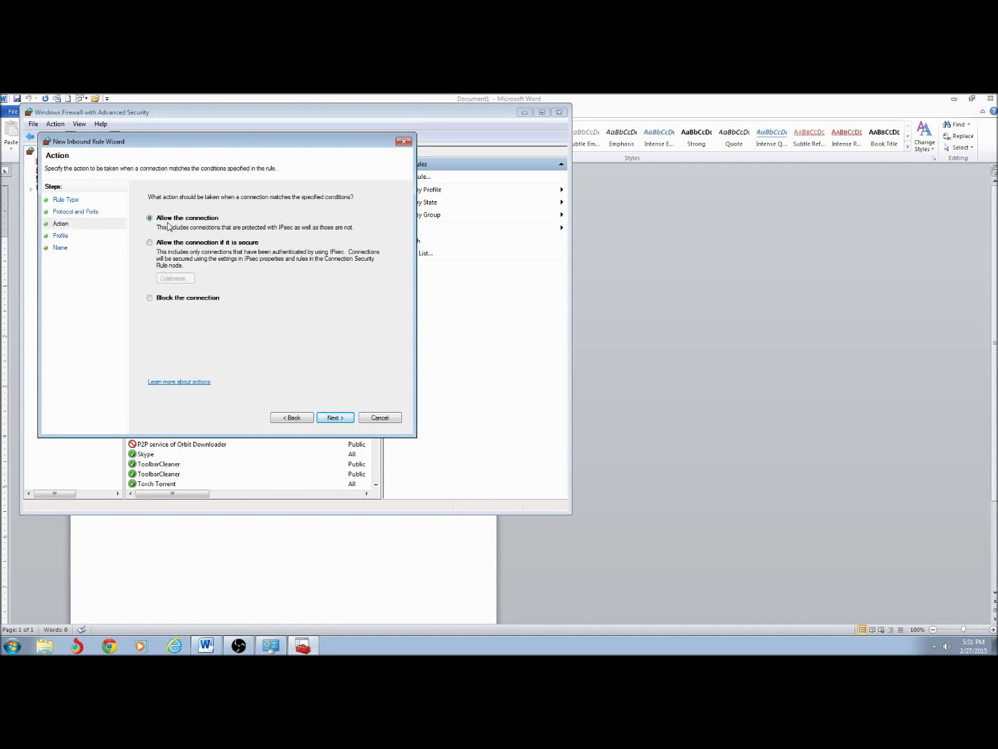
# Allow the connection for the Domain, Private and Public profiles and save the inbound rule as UDP123Incoming
pyautogui.click(343, 419)
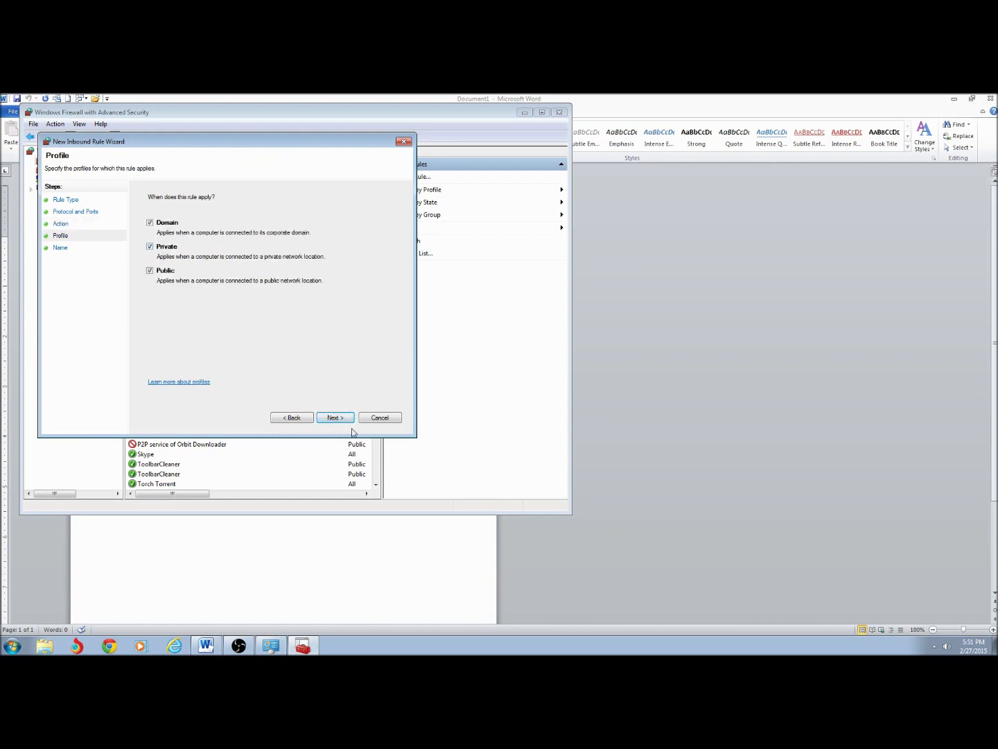
pyautogui.click(345, 419)
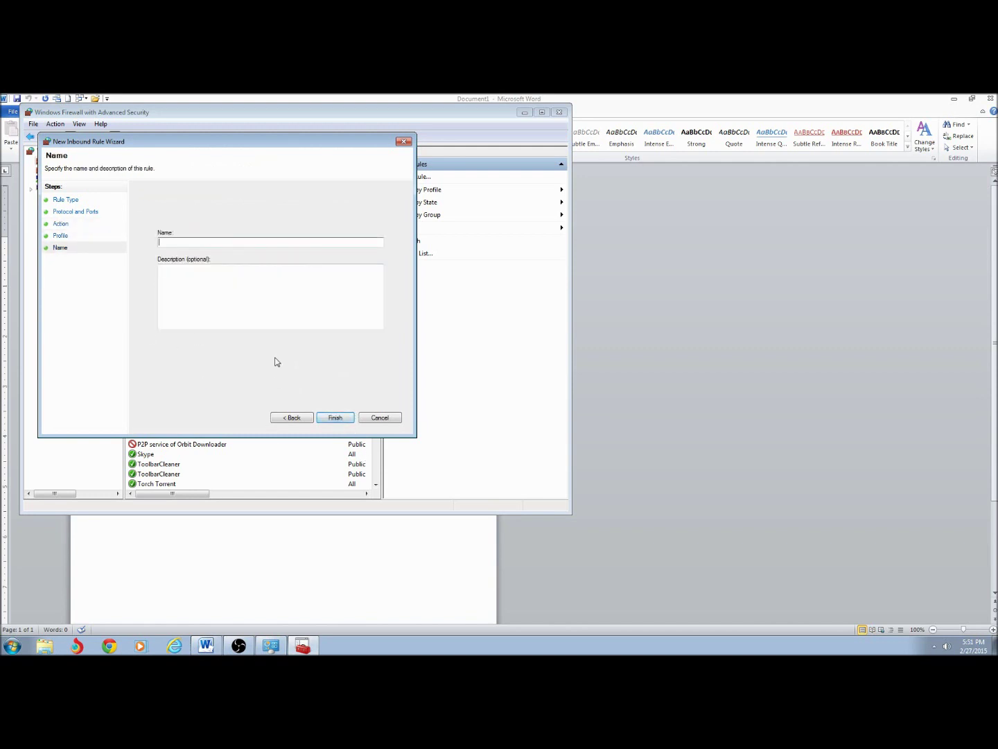
pyautogui.write('UDP123Incoming')
pyautogui.click(336, 417)
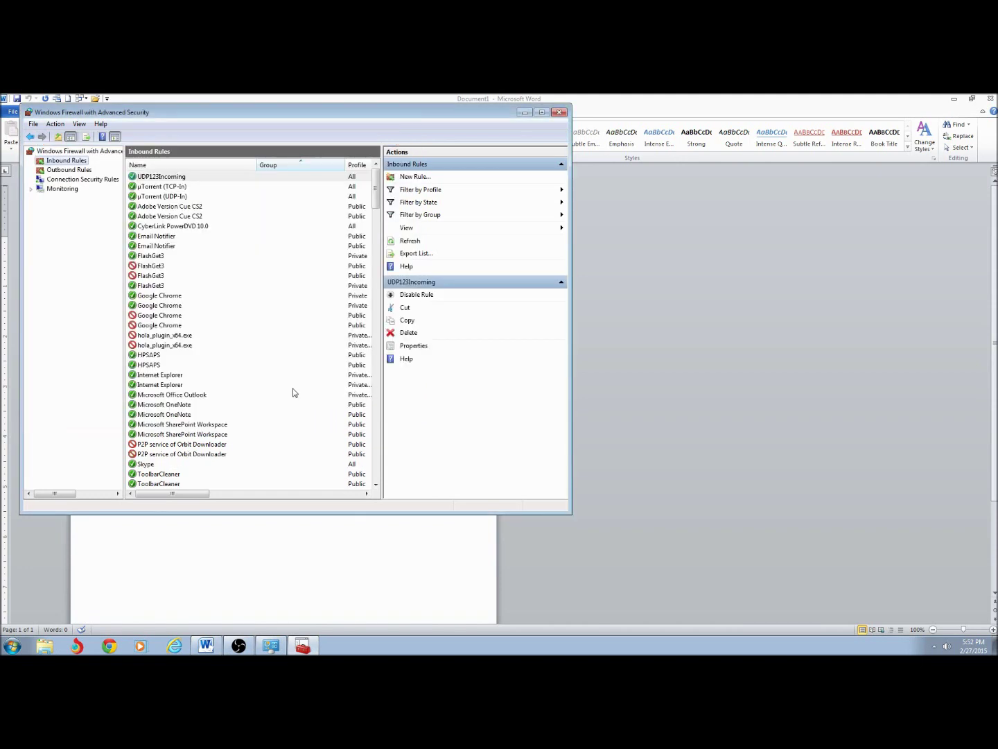
# Start a new outbound port rule that applies to UDP on a specific remote port
pyautogui.click(67, 171)
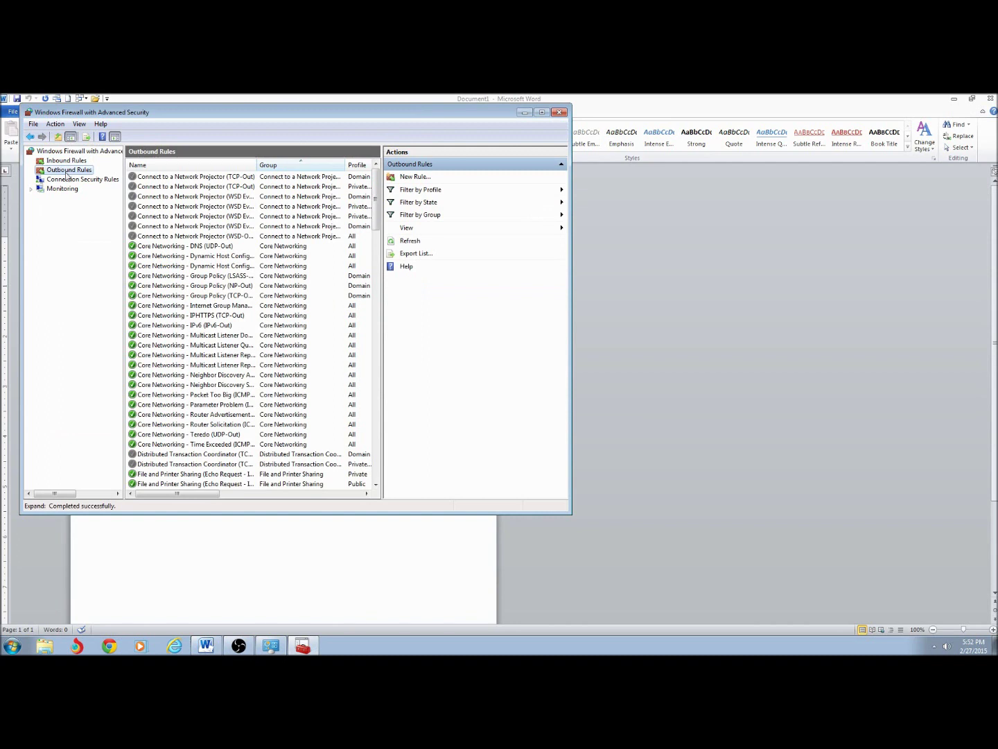
pyautogui.click(416, 177)
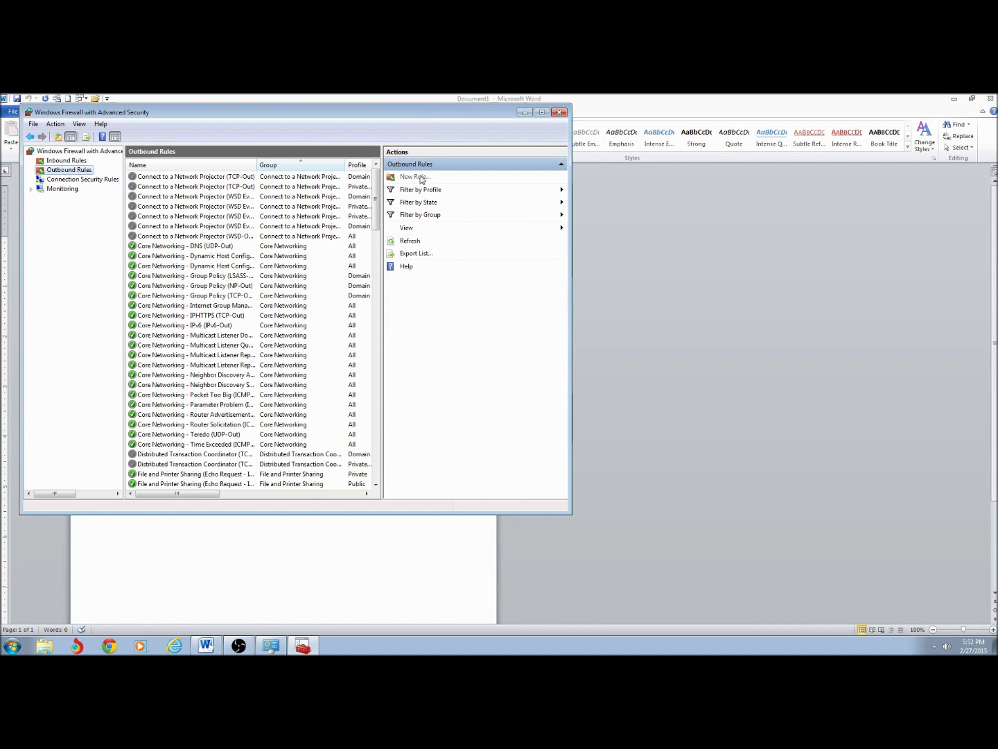
pyautogui.click(183, 275)
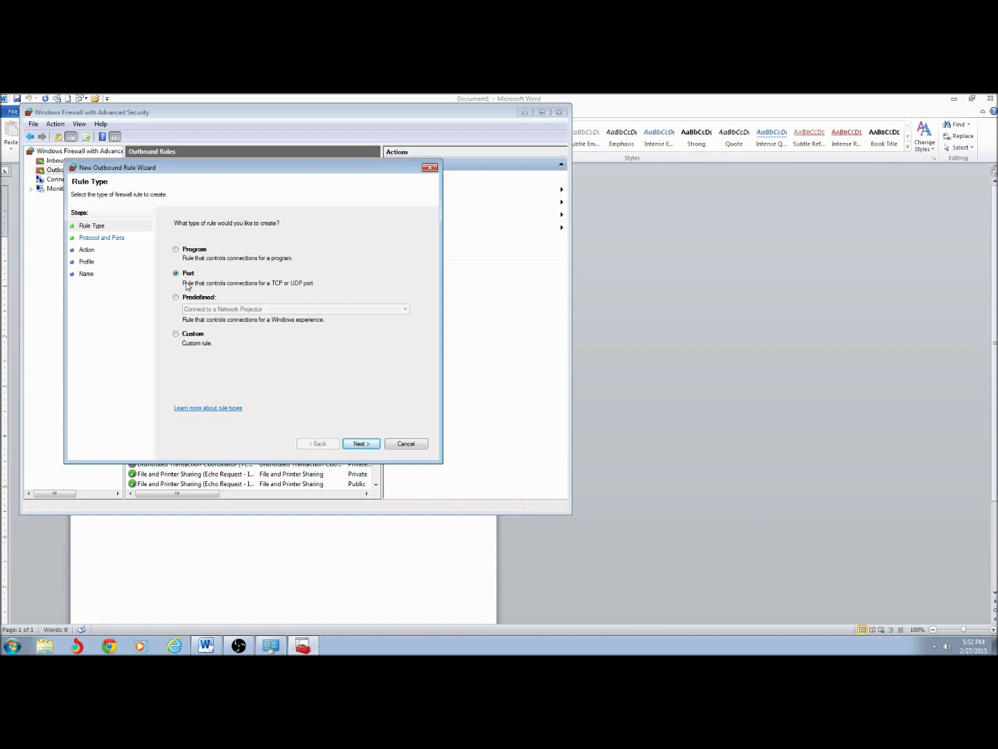
pyautogui.click(368, 442)
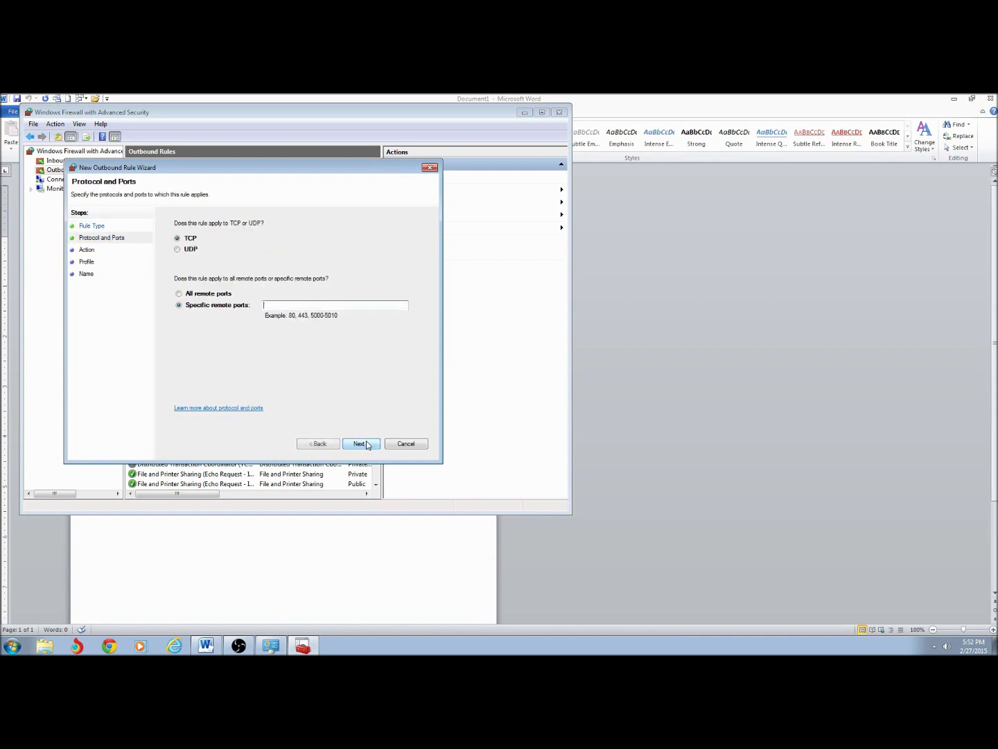
pyautogui.click(178, 249)
pyautogui.click(287, 304)
pyautogui.click(364, 443)
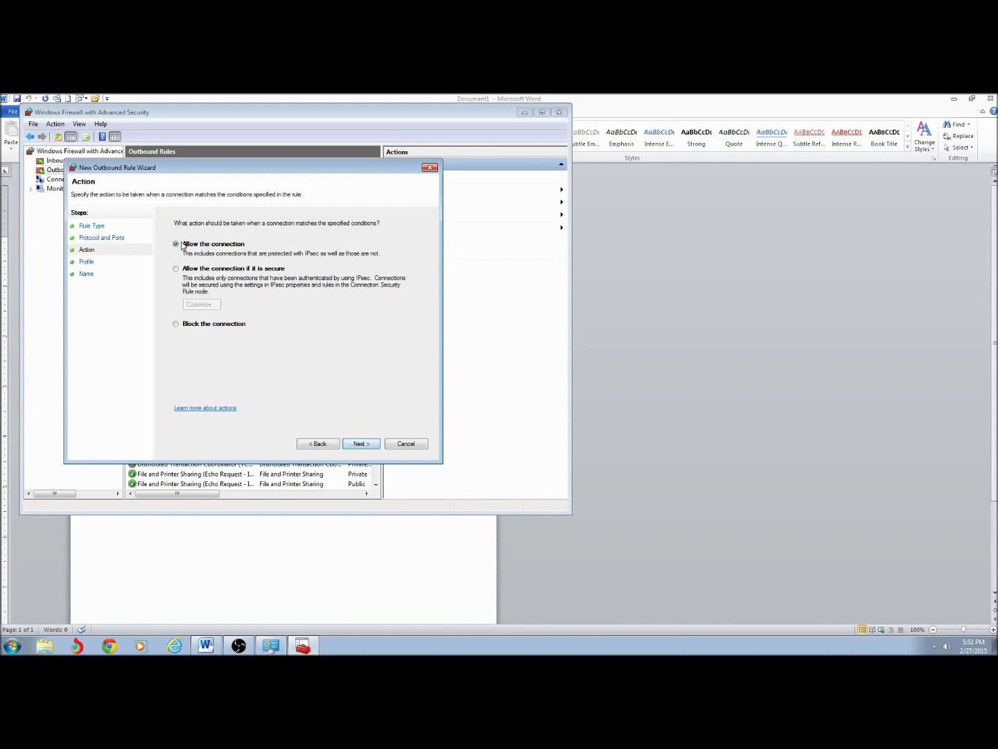
# Save the outbound rule as an allowed connection named UDPOutbound123 and close the firewall windows
pyautogui.click(361, 443)
pyautogui.click(368, 446)
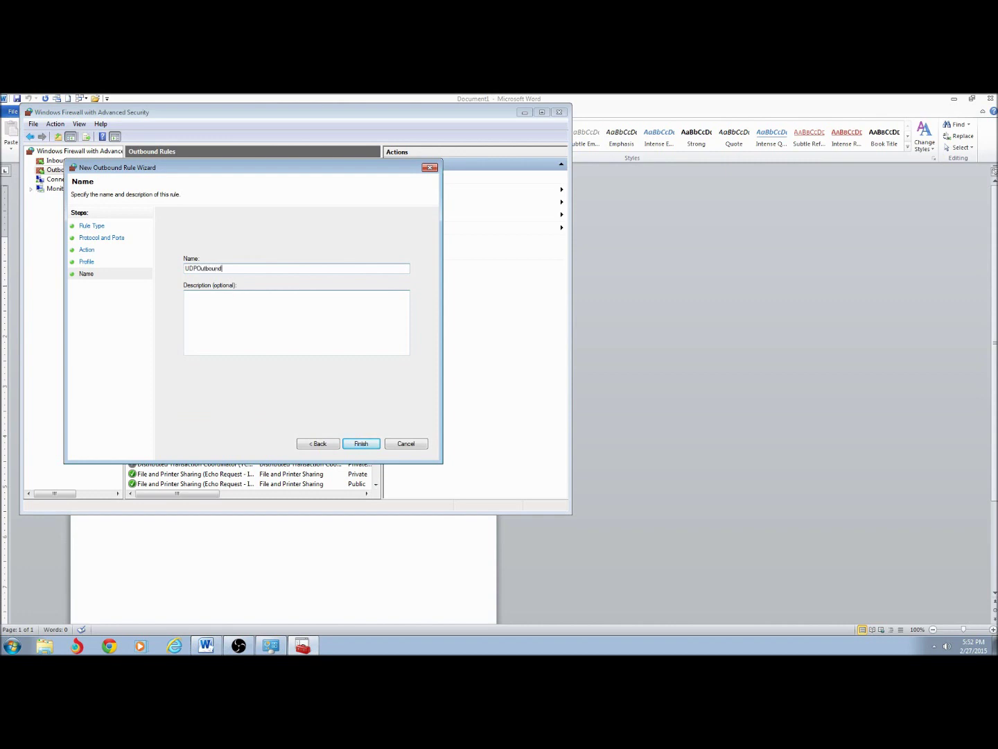
pyautogui.click(361, 444)
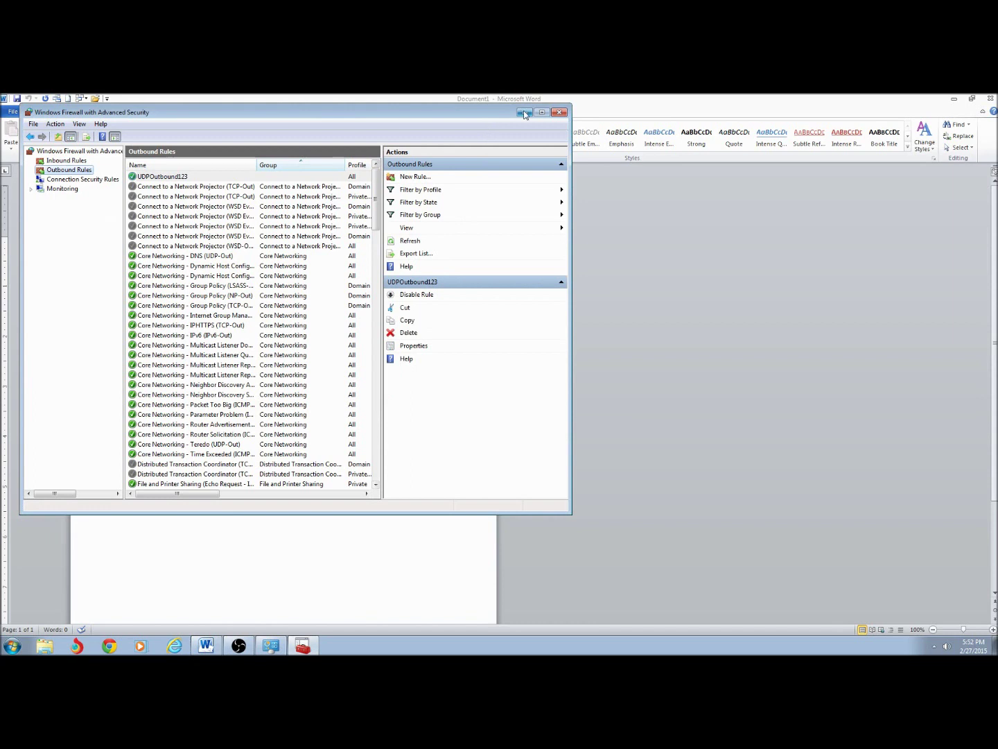
pyautogui.click(560, 113)
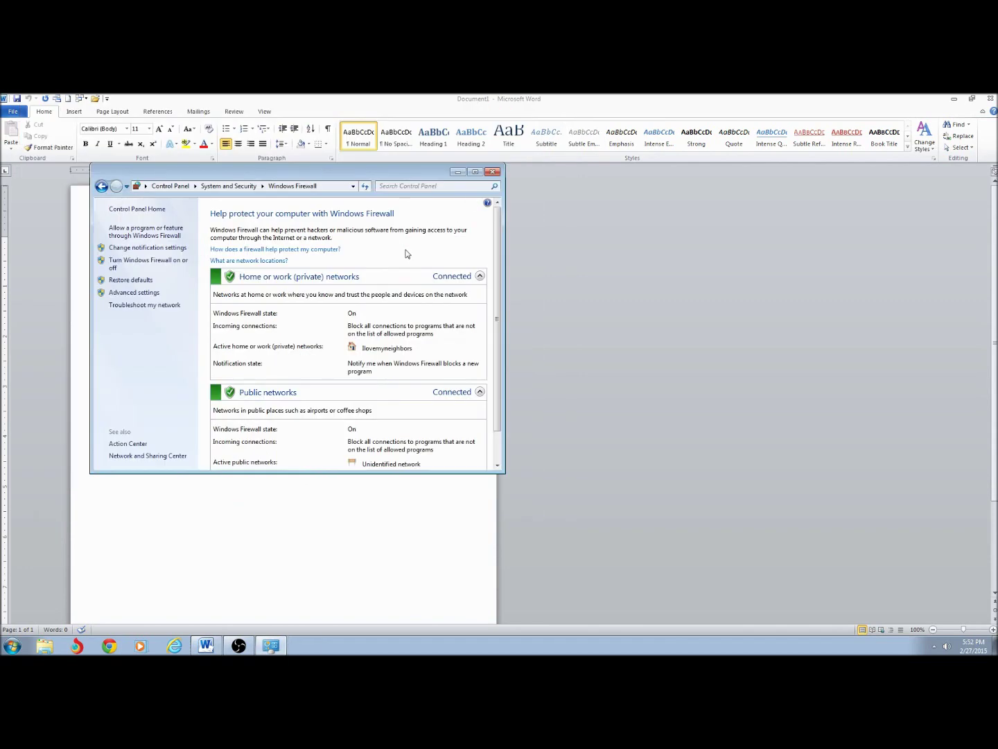
pyautogui.click(492, 172)
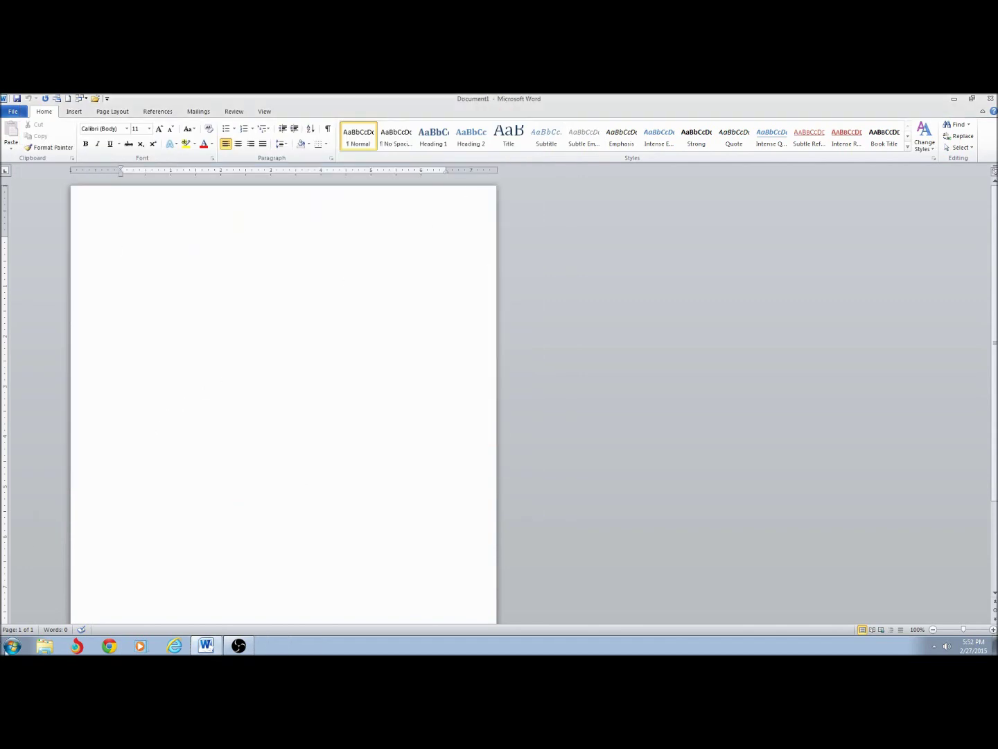
# Open the Services console from the Administrative Tools in Control Panel
pyautogui.click(8, 647)
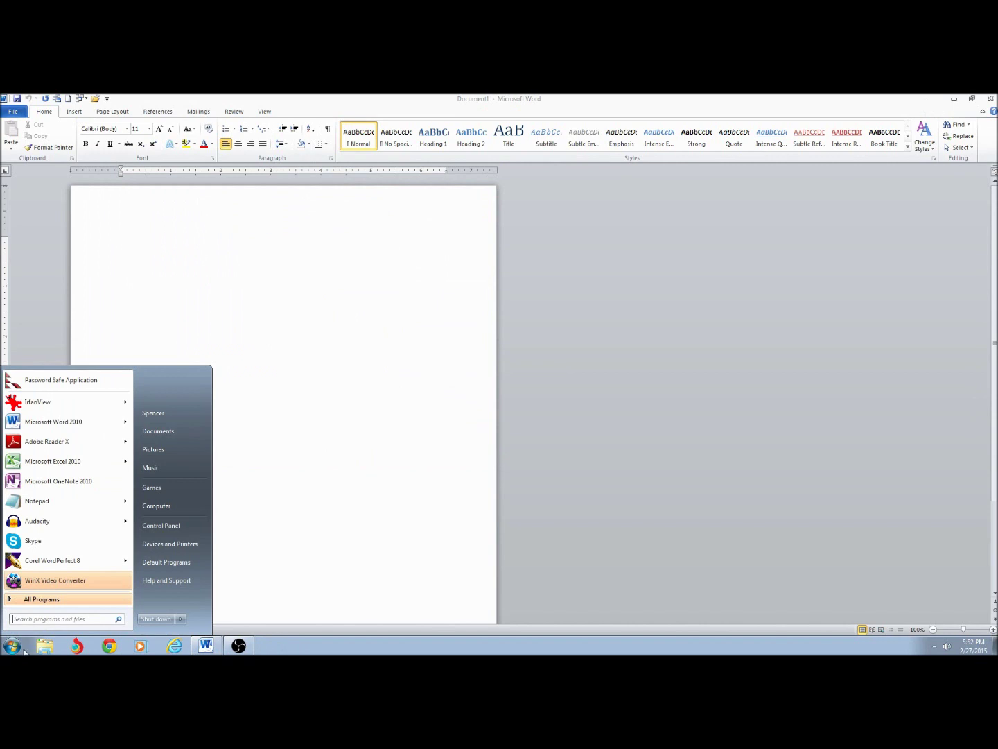
pyautogui.click(173, 531)
pyautogui.click(198, 243)
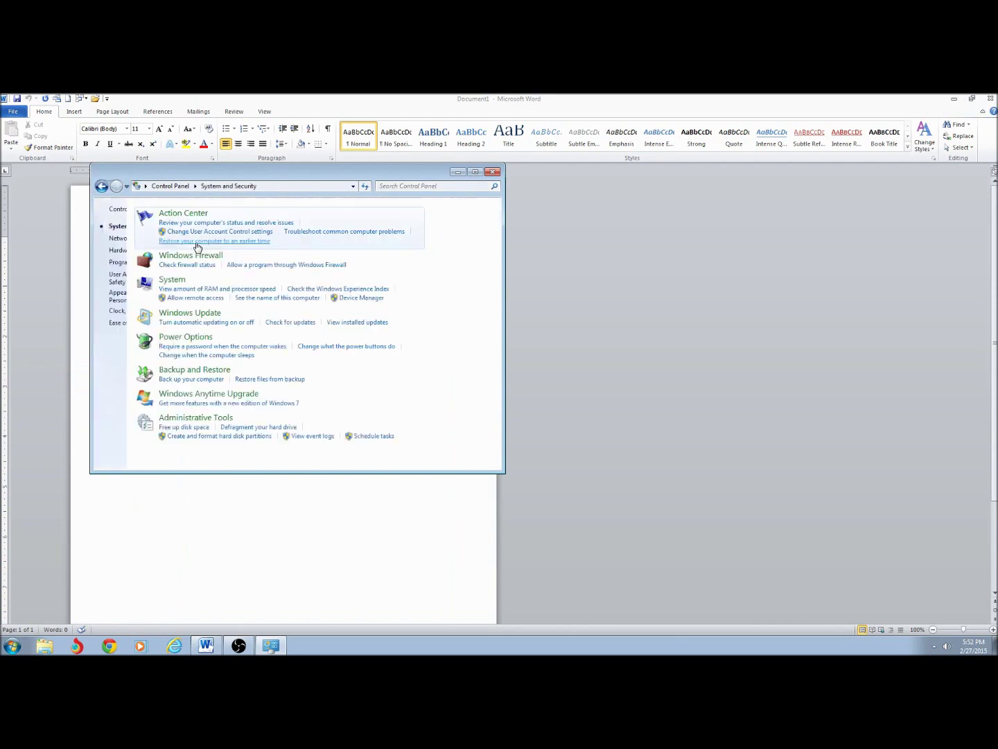
pyautogui.click(239, 416)
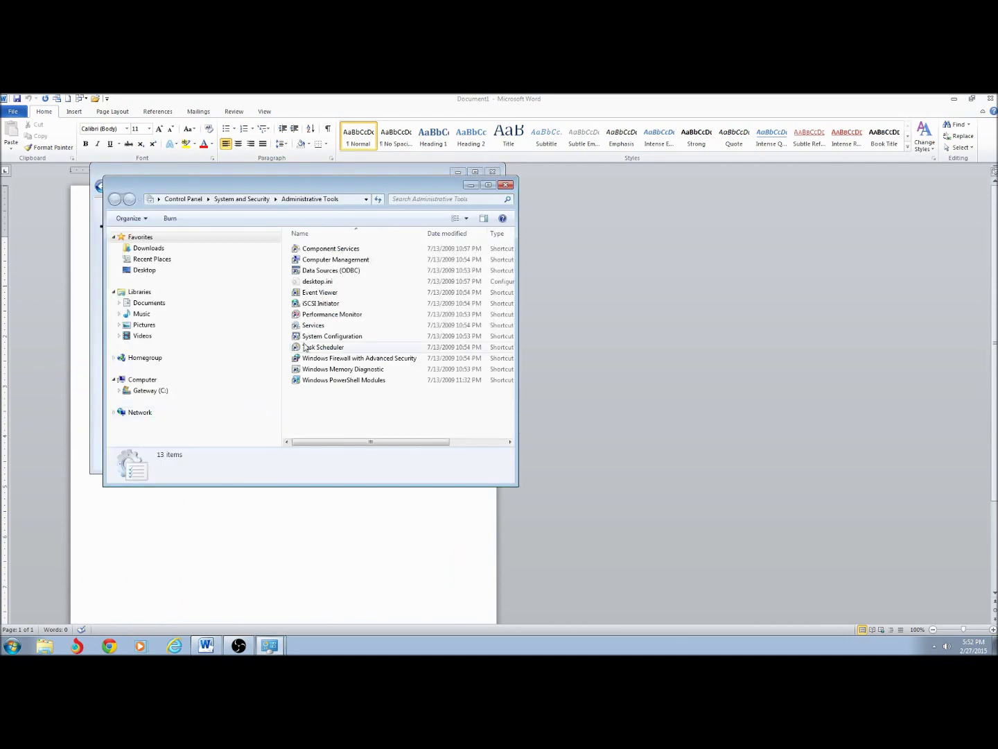
pyautogui.doubleClick(317, 325)
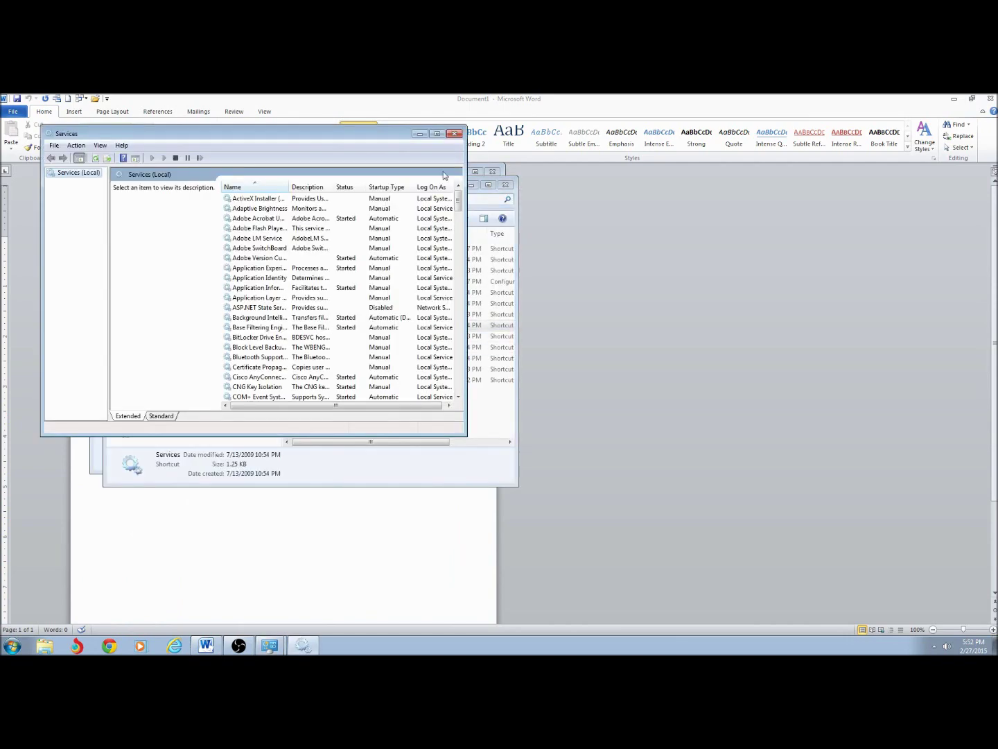
# Start the Windows Time service in the maximized Services window
pyautogui.click(438, 133)
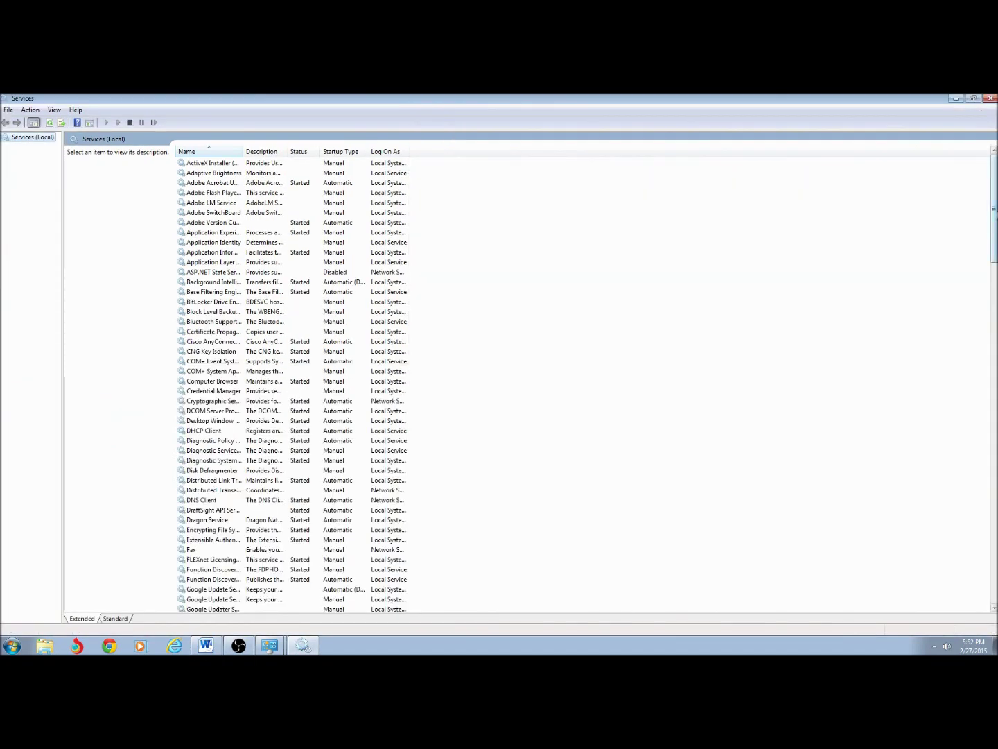
pyautogui.moveTo(995, 215); pyautogui.dragTo(995, 554)
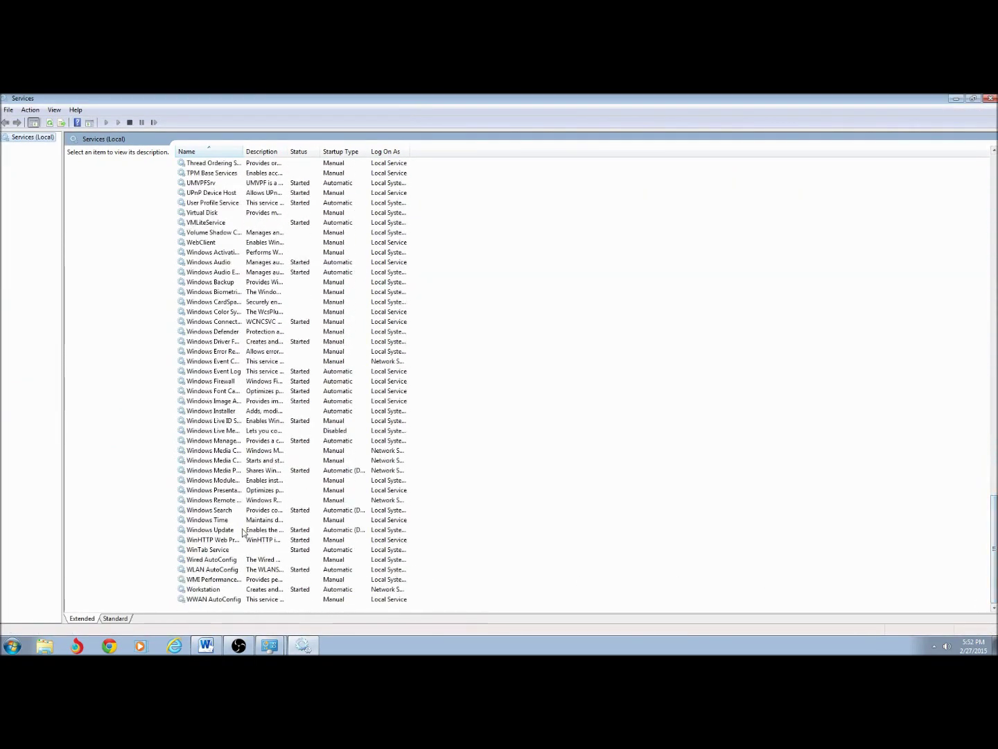
pyautogui.click(218, 521)
pyautogui.rightClick(218, 519)
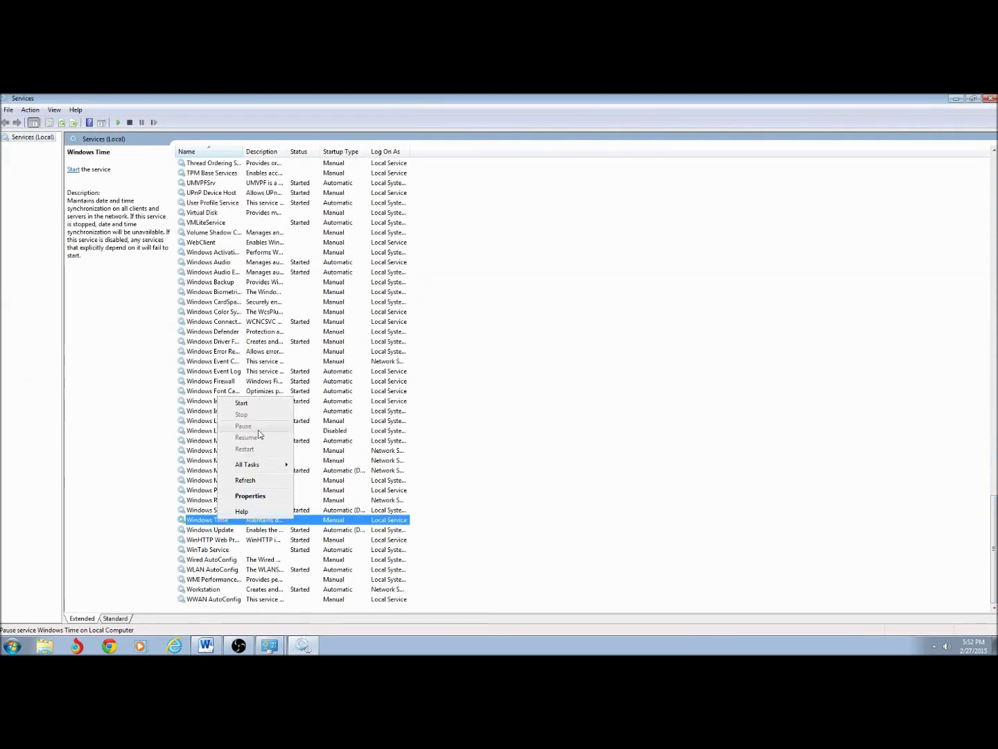
pyautogui.click(241, 403)
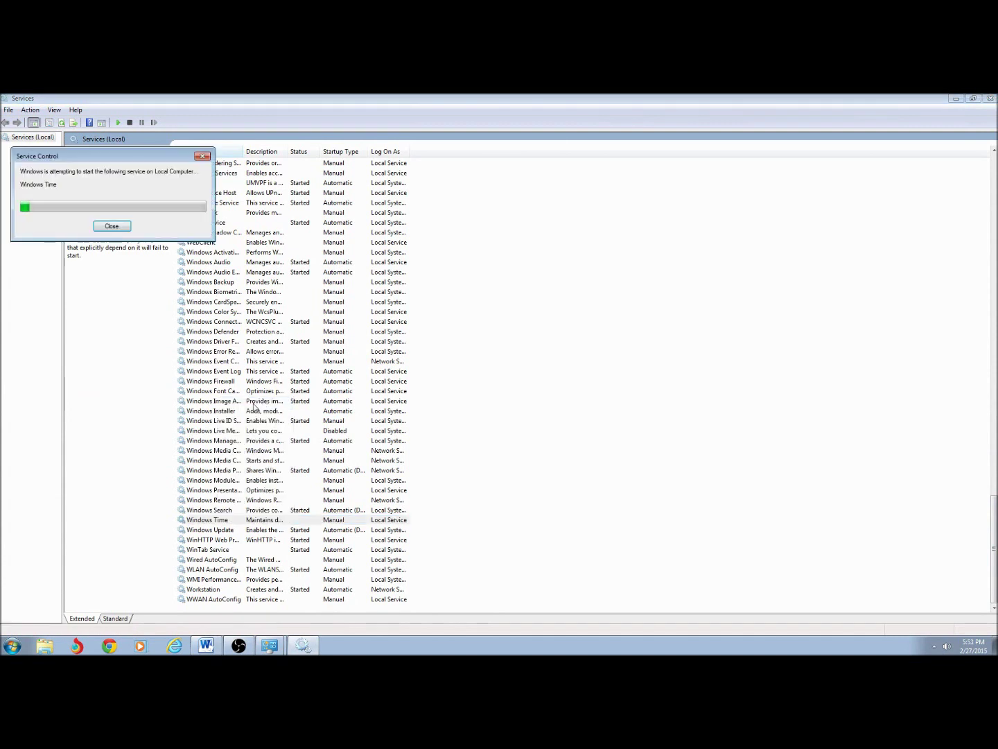
# Set the startup type of the Windows Time service to Automatic and apply it
pyautogui.rightClick(225, 524)
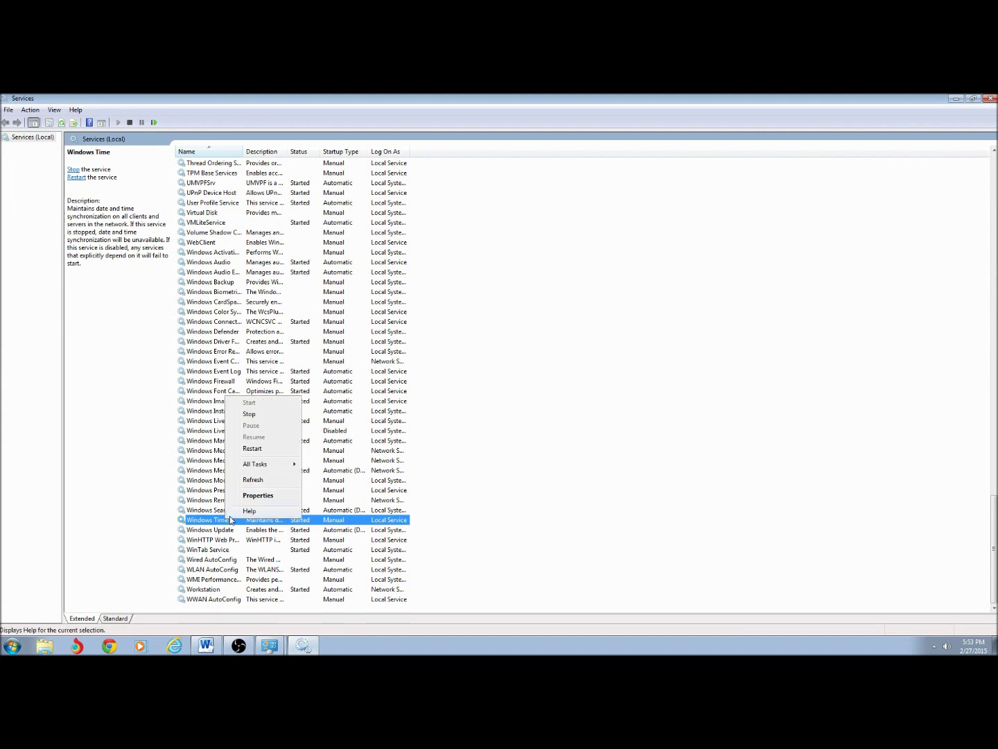
pyautogui.click(258, 495)
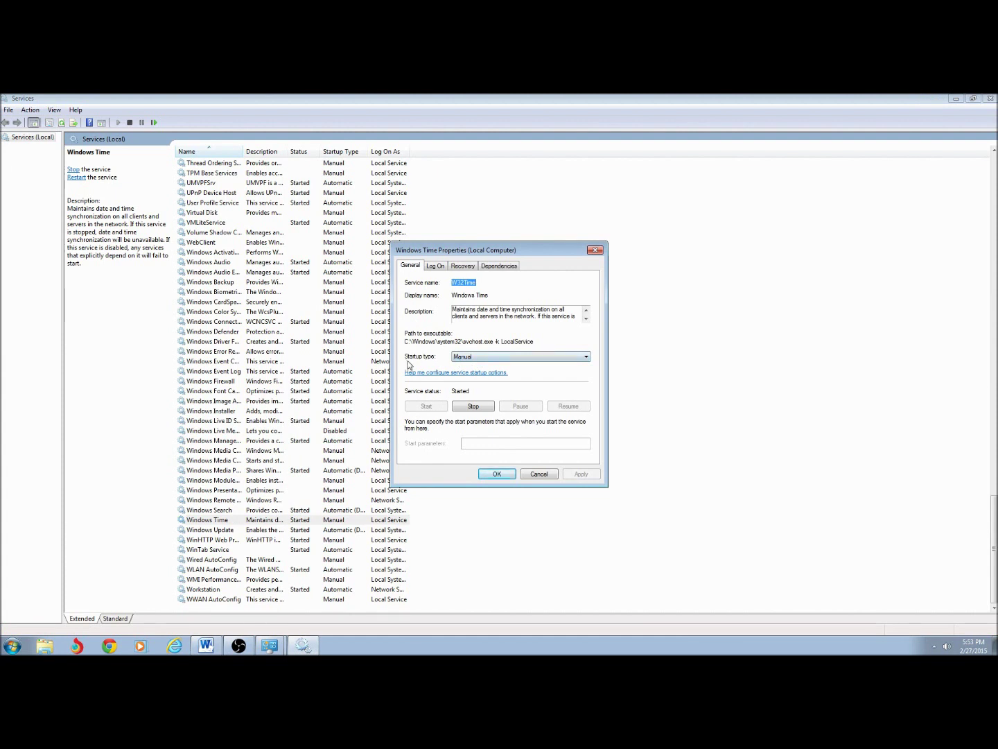
pyautogui.click(511, 356)
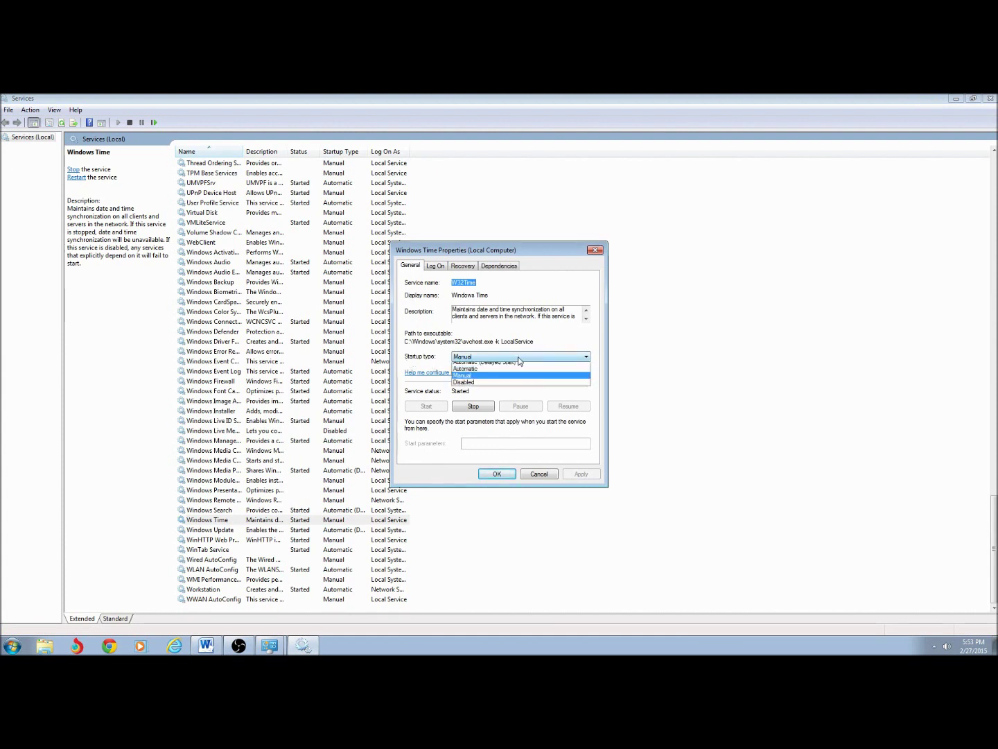
pyautogui.click(483, 376)
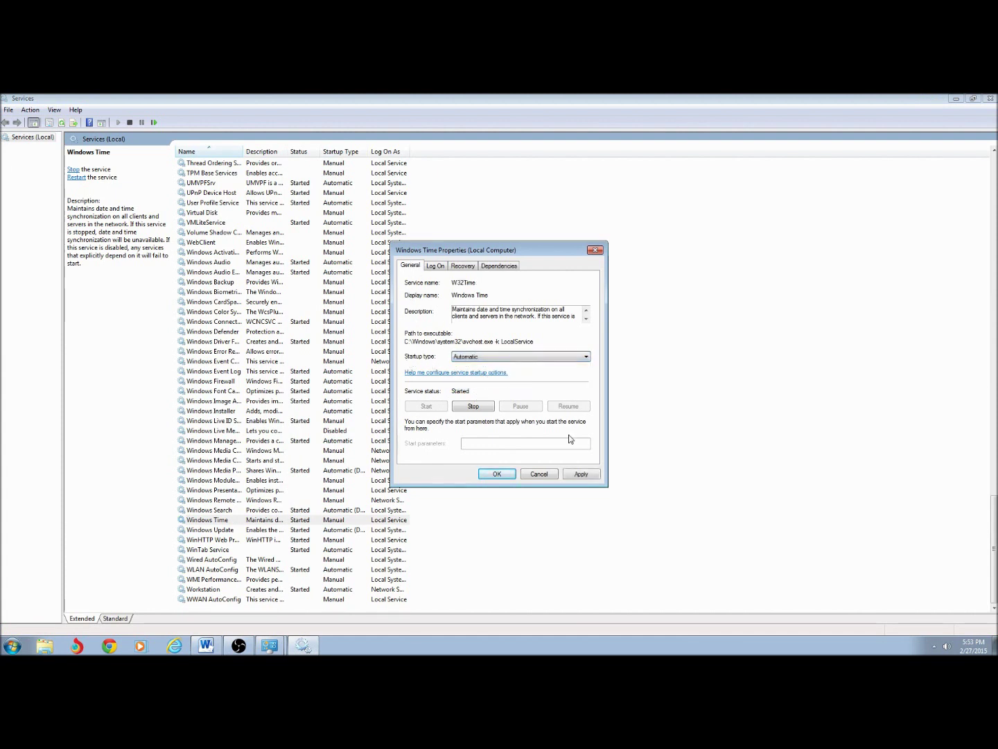
pyautogui.click(579, 473)
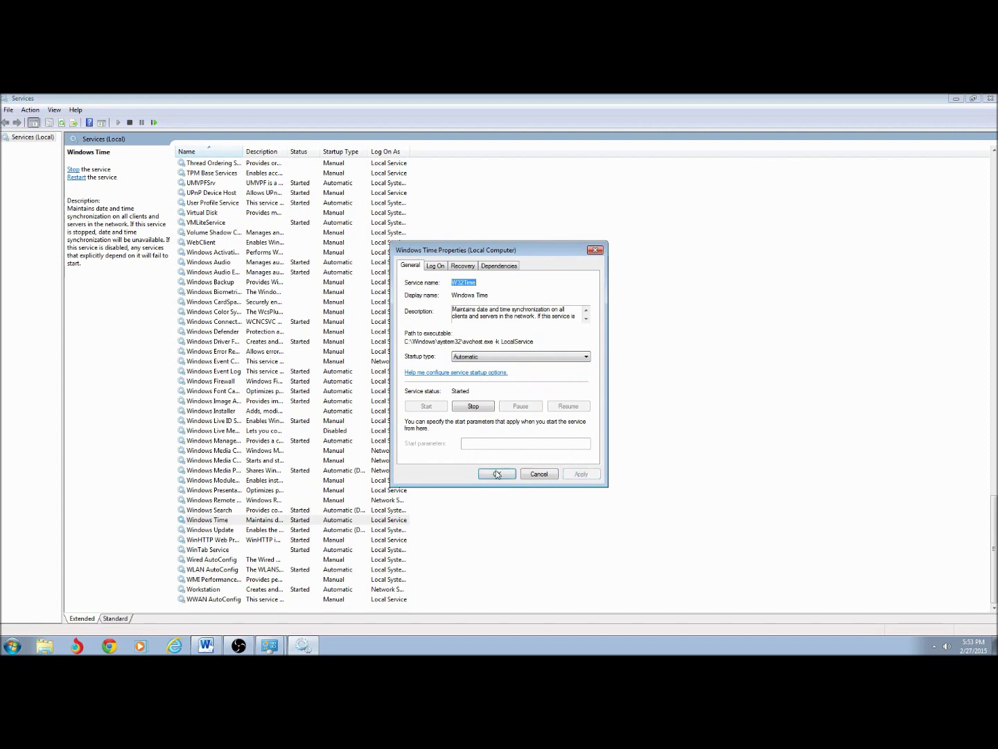
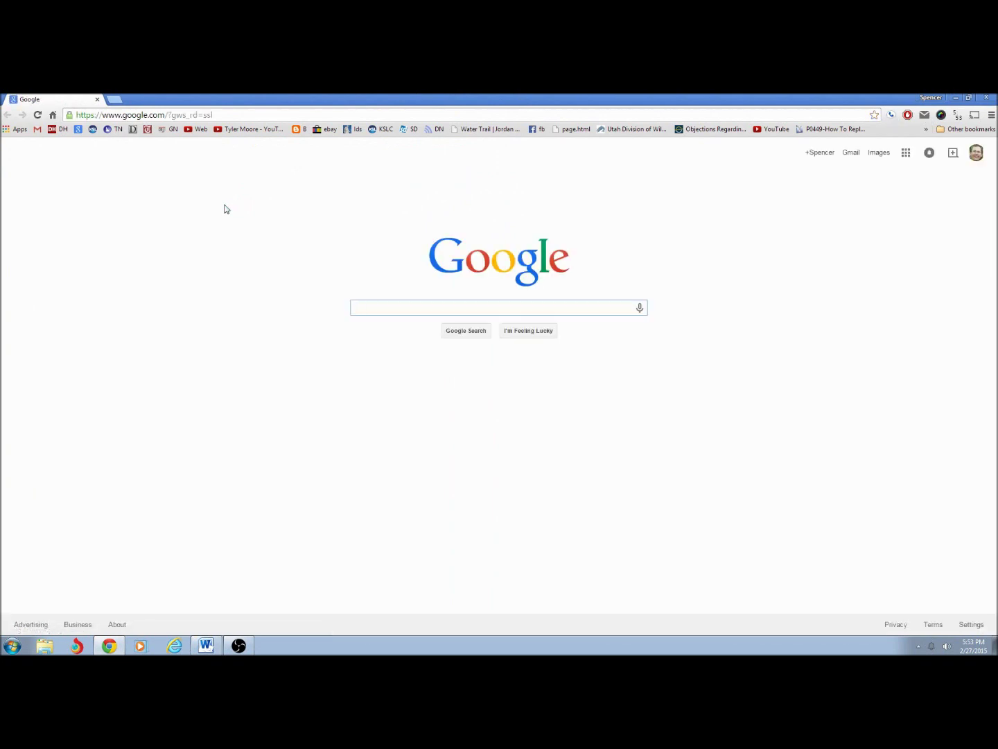
# Search Google for "ntp server tool" in Chrome and open the Galleon Systems NTP Server Tool page
pyautogui.write('ntp')
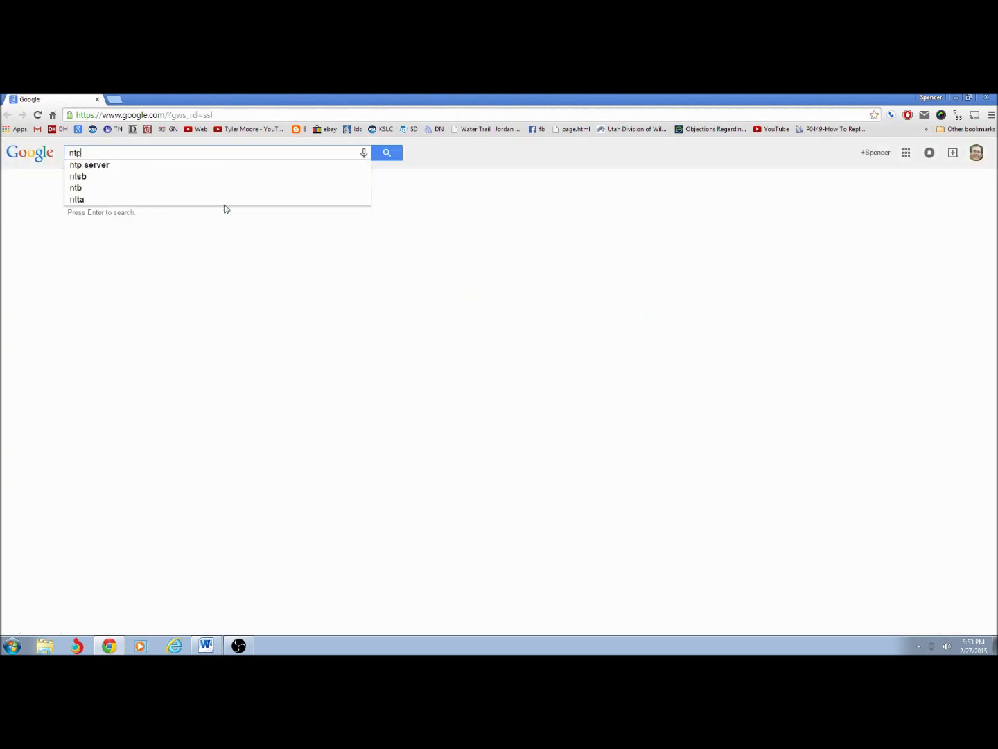
pyautogui.write(' server tool')
pyautogui.press('Return')
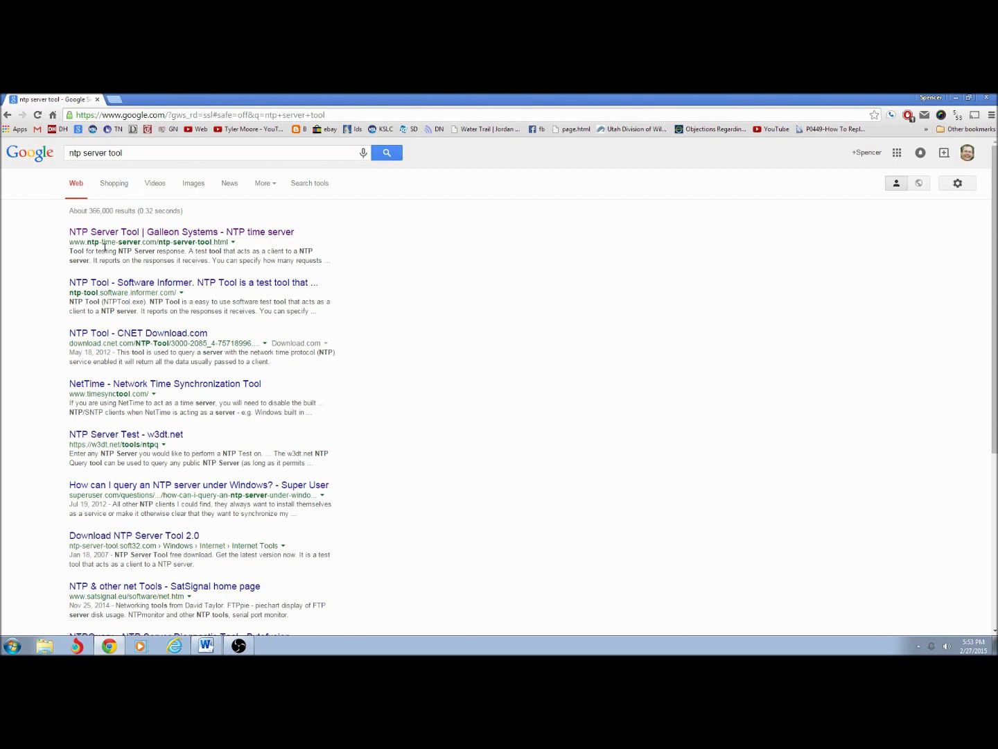
pyautogui.click(149, 233)
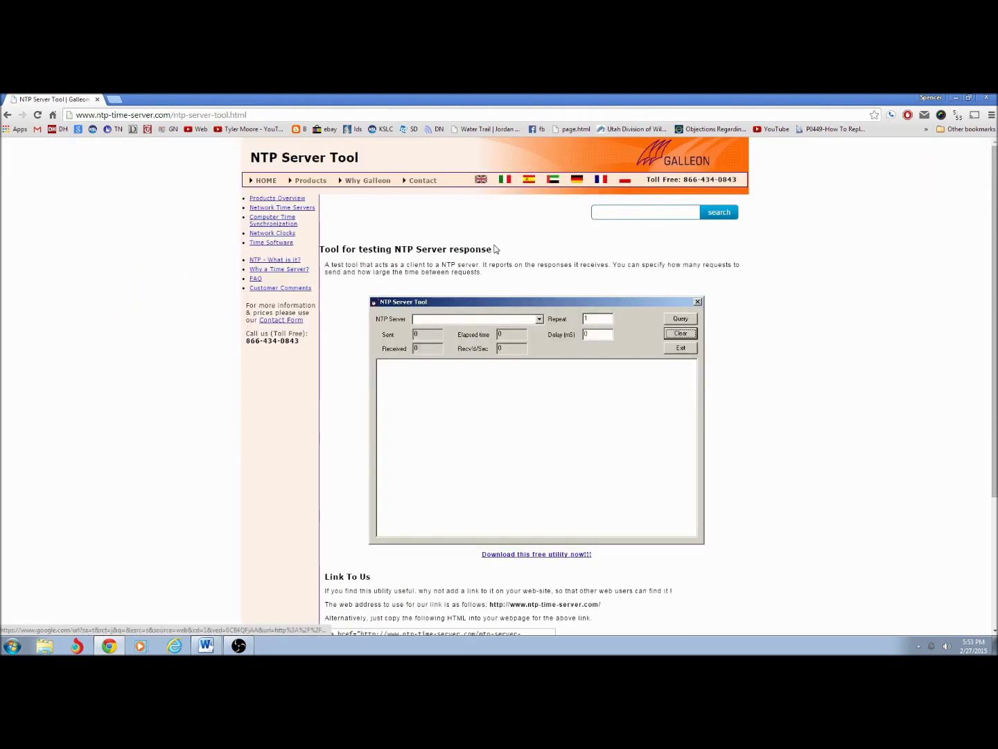
# Download the free NTP Server Tool utility and install it in the default folder, accepting the license agreement and launching the application on completion
pyautogui.click(512, 555)
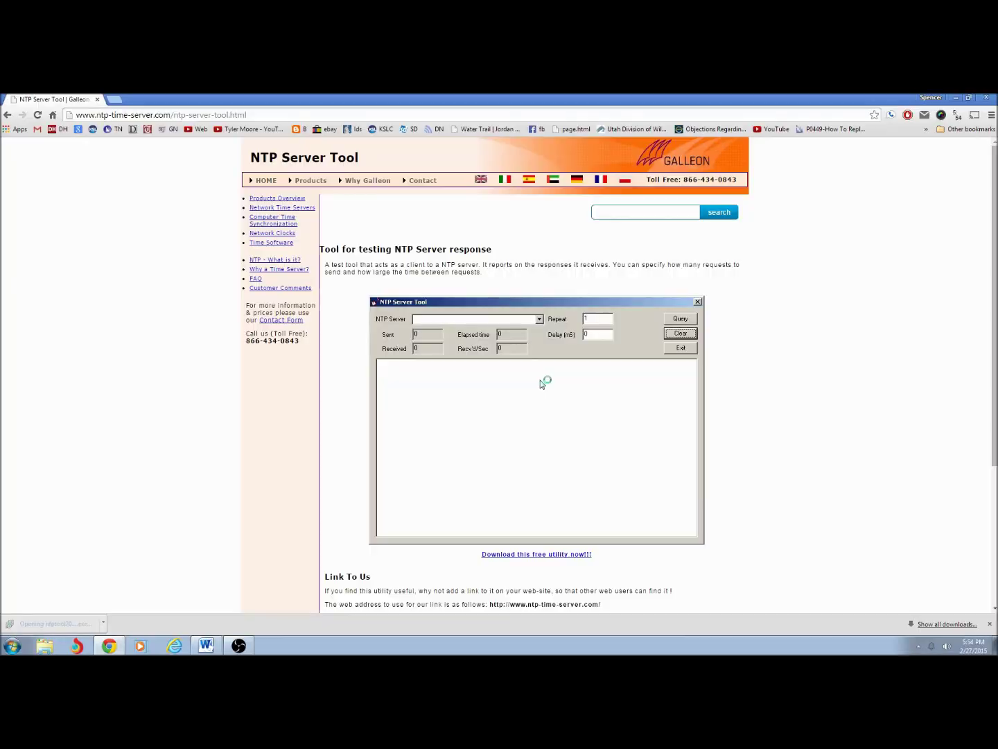
pyautogui.click(553, 454)
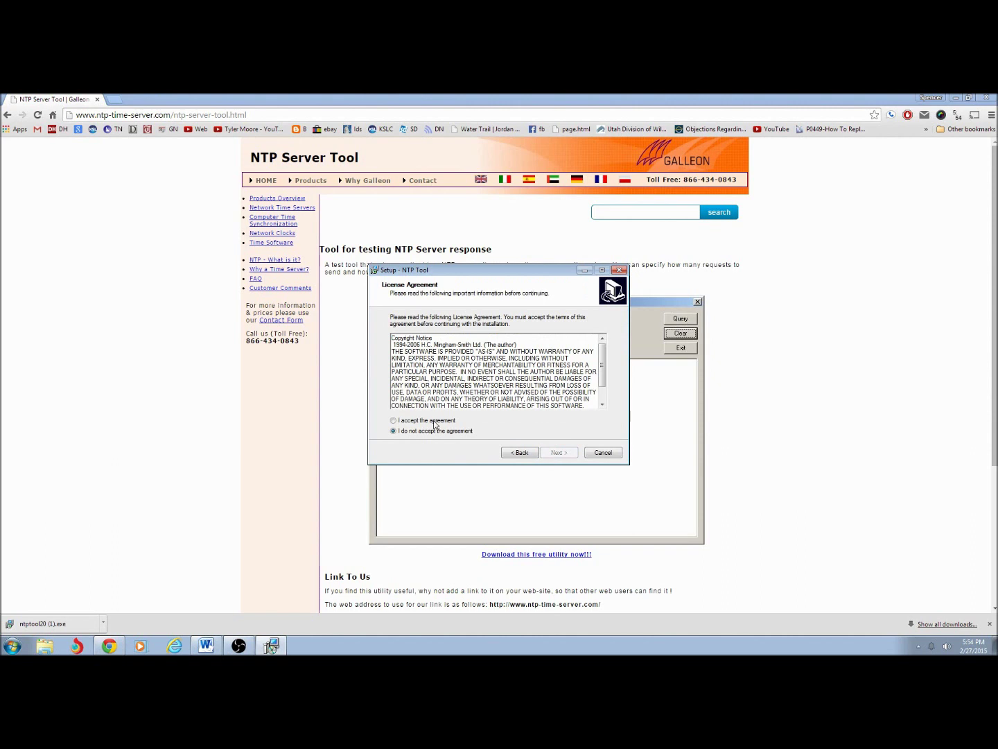
pyautogui.click(432, 421)
pyautogui.click(561, 453)
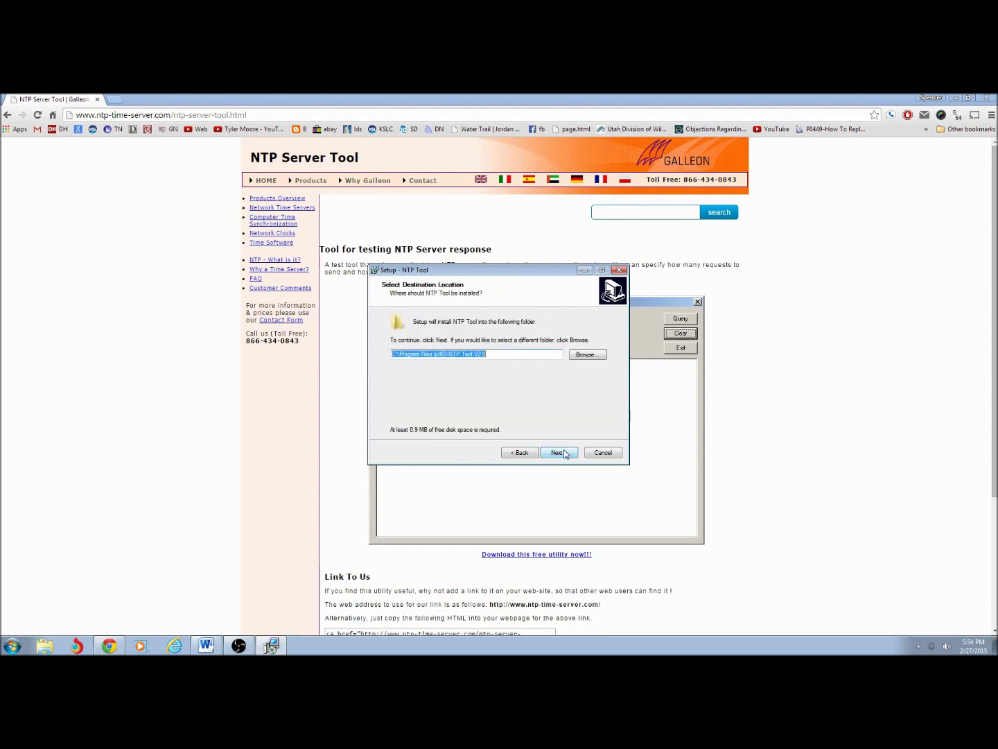
pyautogui.click(565, 454)
pyautogui.click(565, 454)
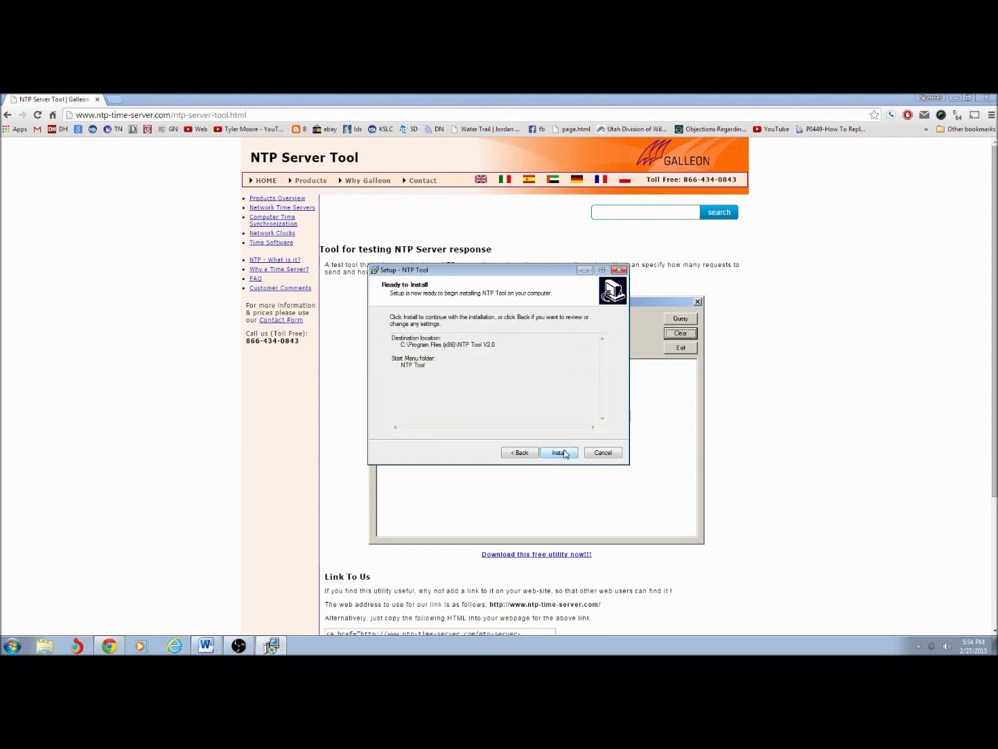
pyautogui.click(560, 453)
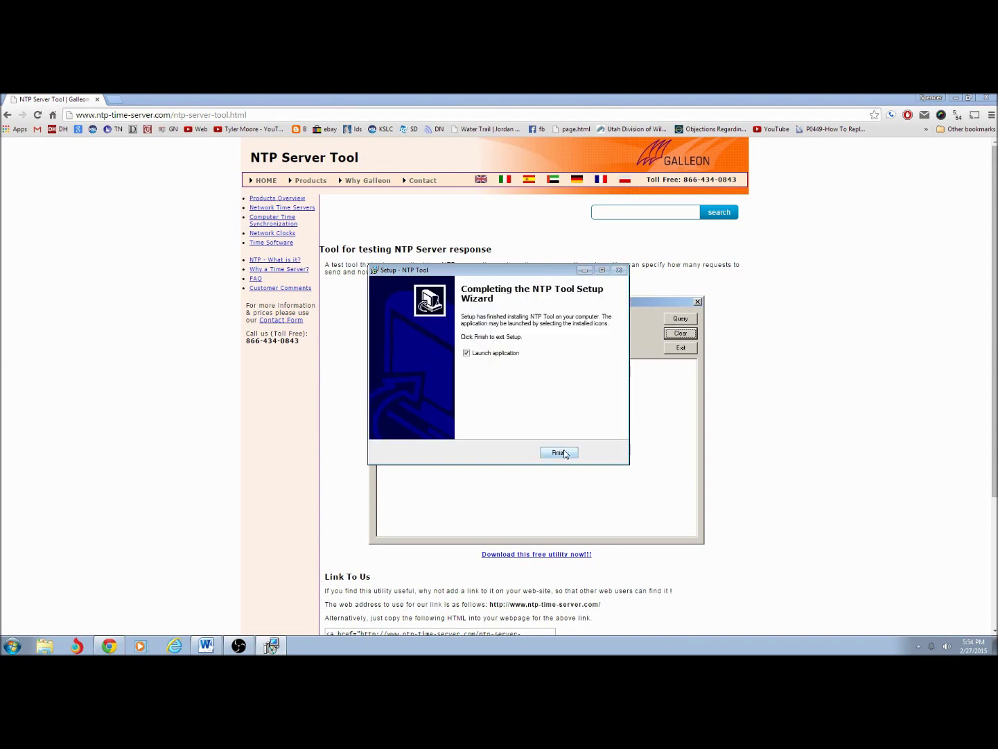
pyautogui.click(560, 453)
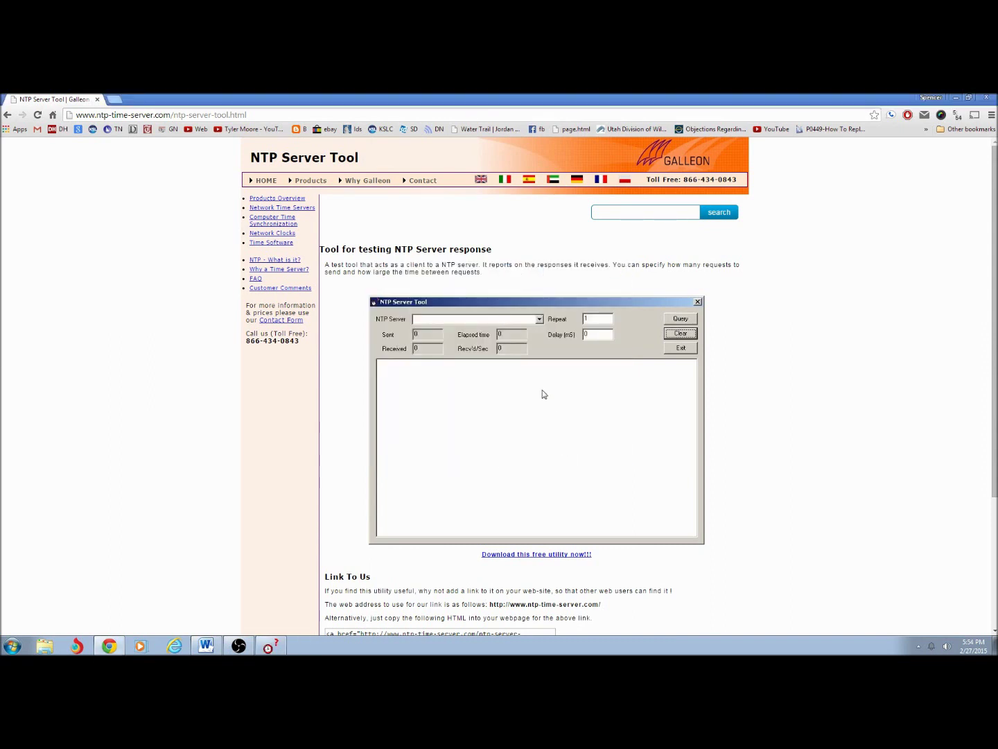
# Bring the NTPTool window to the front, move it aside and set the Repeat count for the NTP server query to 5
pyautogui.click(271, 646)
pyautogui.moveTo(471, 244); pyautogui.dragTo(183, 182)
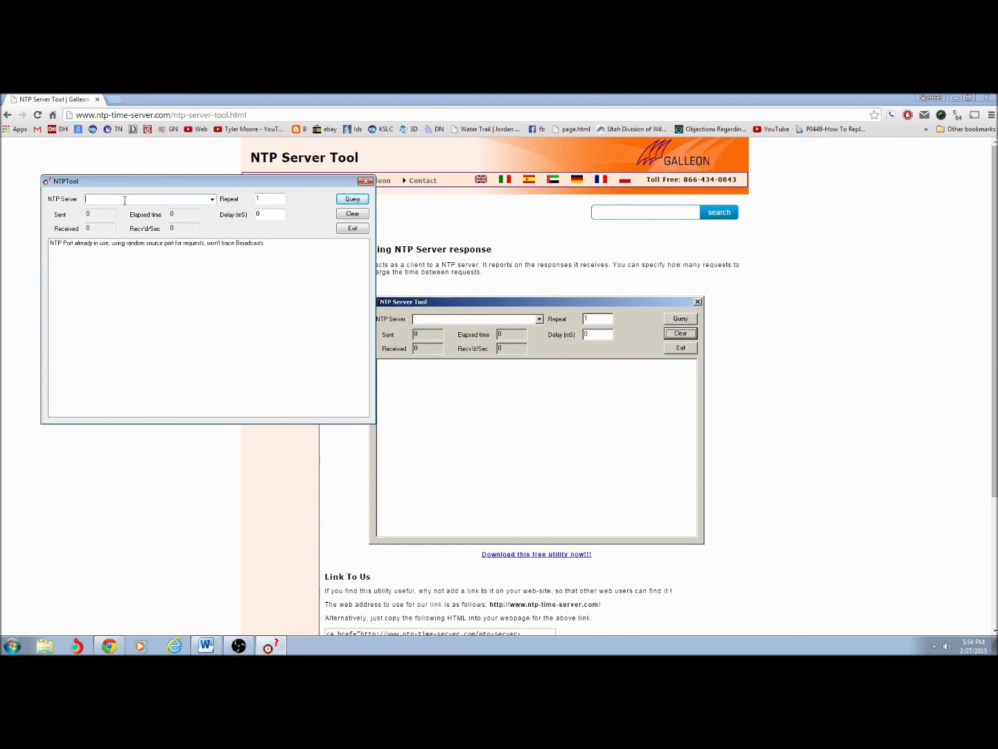
pyautogui.click(97, 200)
pyautogui.click(272, 197)
pyautogui.click(346, 201)
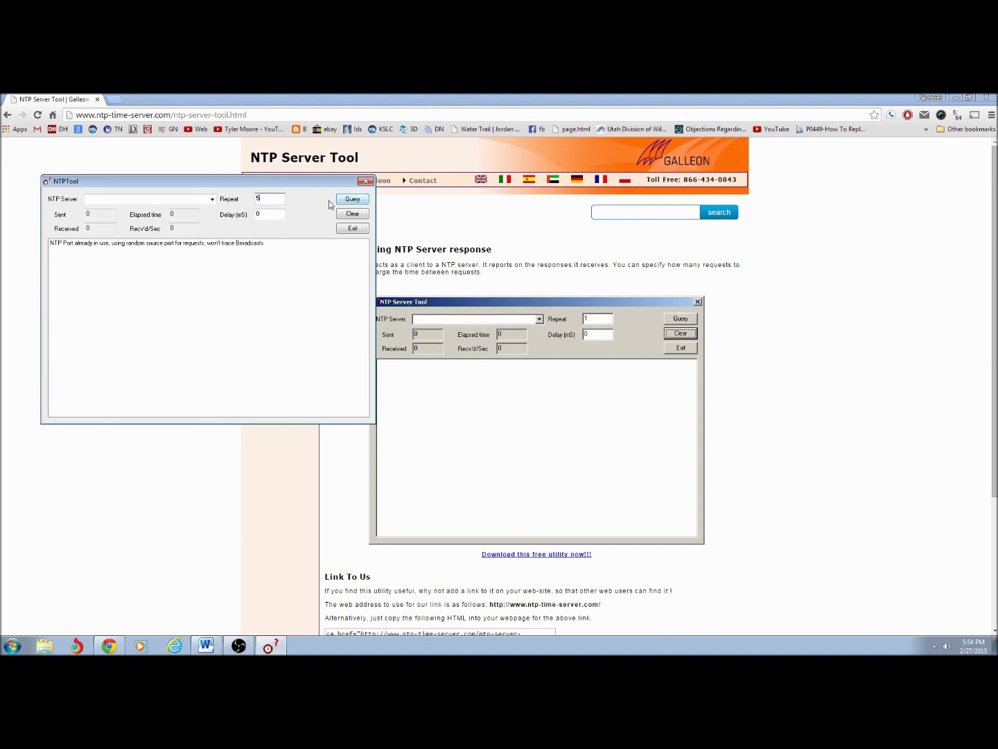